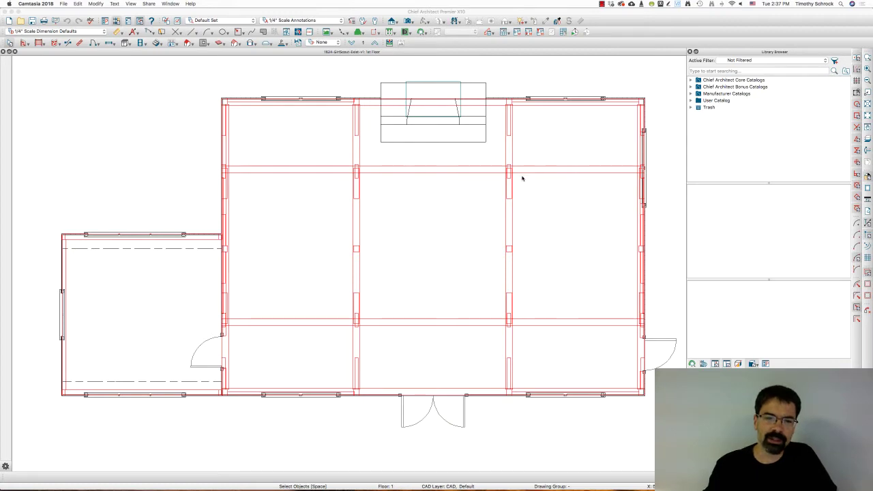
Step: Open the field sketch photos in Preview, viewing the floor-plan sketch and then the West Elevation
mouse_move(529, 482)
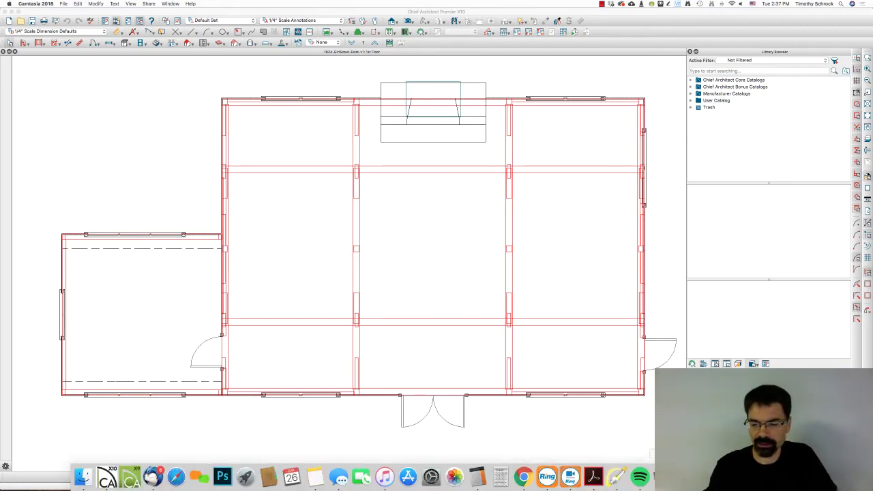
left_click(676, 478)
left_click(39, 181)
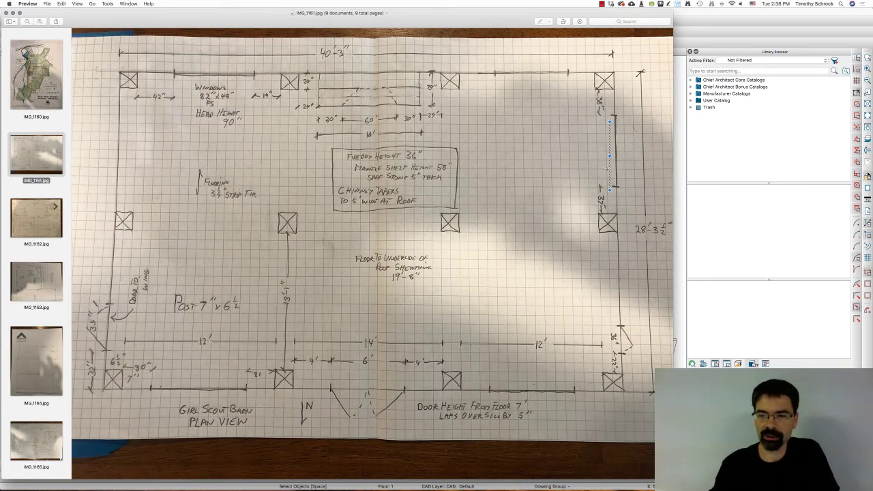
left_click(10, 198)
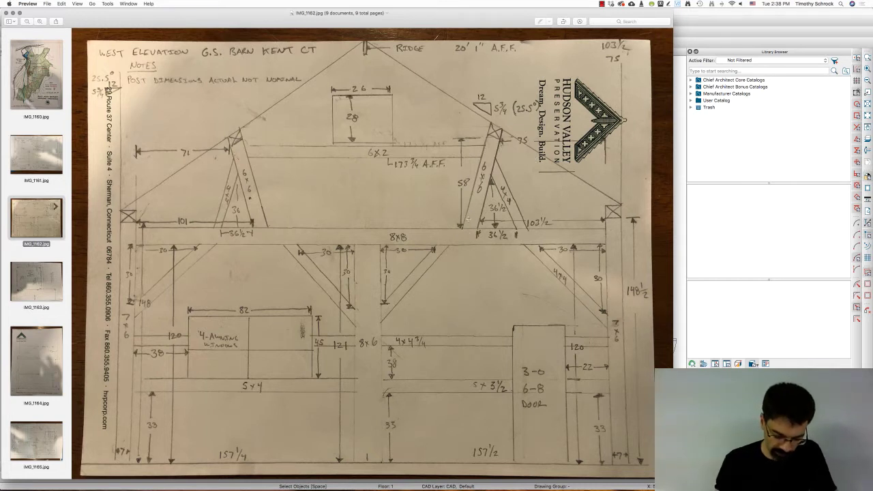
key("r")
key("f")
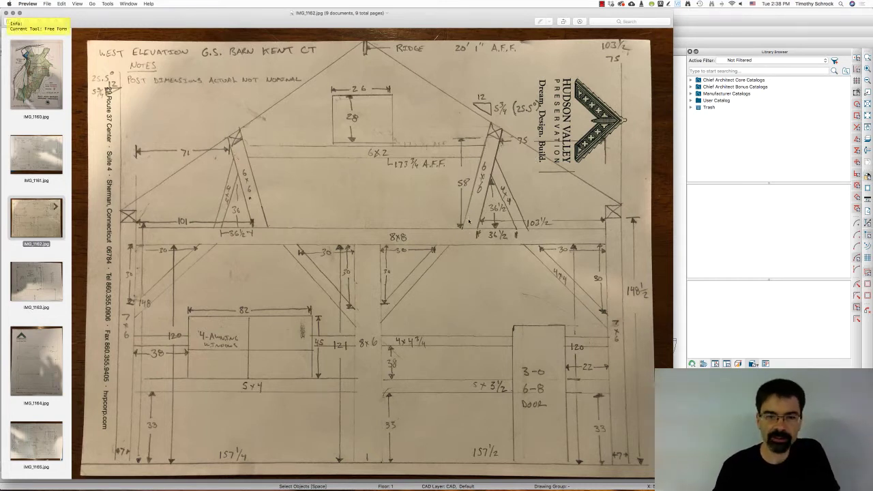
mouse_move(134, 211)
left_mouse_down()
mouse_move(117, 225)
mouse_move(125, 217)
mouse_move(232, 227)
mouse_move(608, 223)
left_mouse_up()
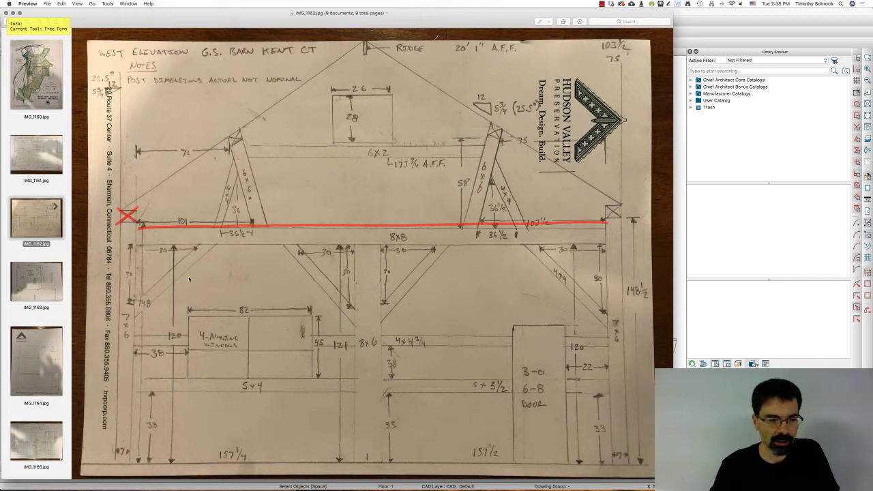
left_click_drag(138, 239, 626, 240)
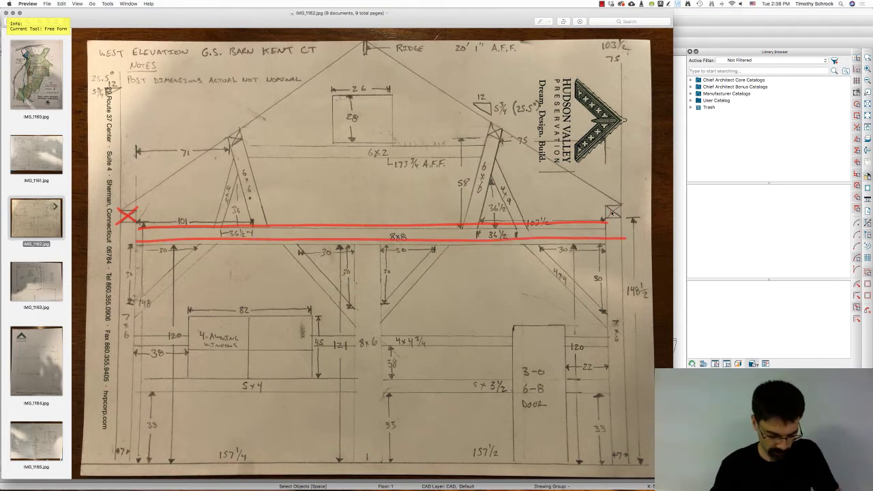
left_click_drag(616, 223, 621, 438)
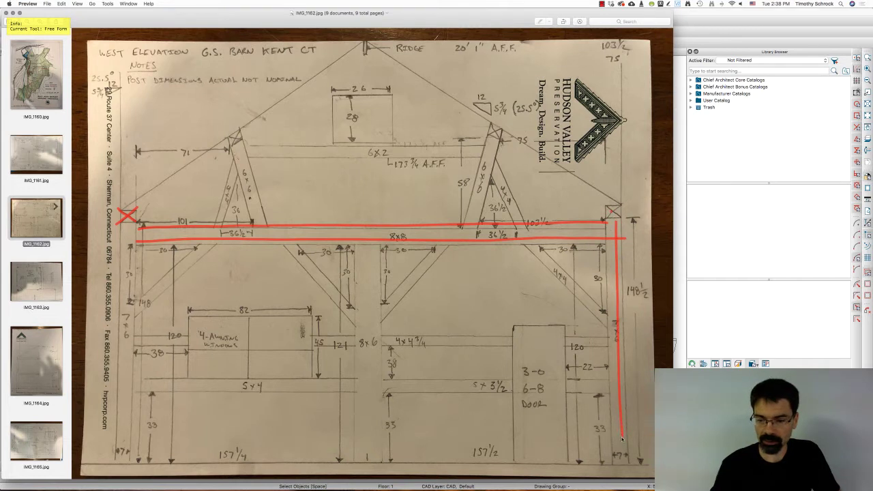
left_click_drag(126, 220, 122, 458)
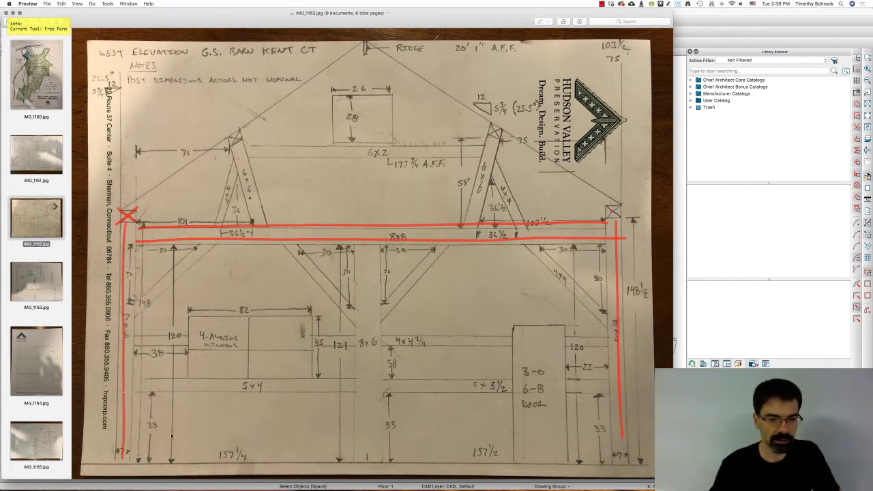
left_click_drag(364, 249, 374, 456)
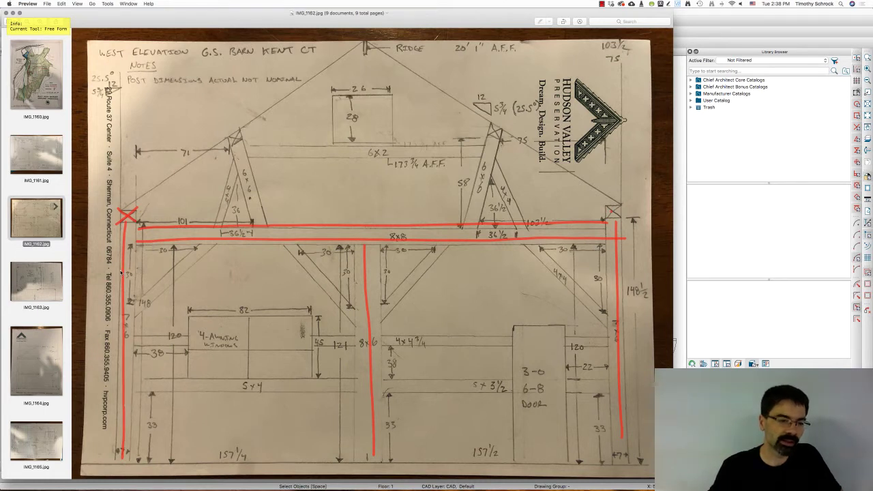
left_click_drag(158, 221, 192, 186)
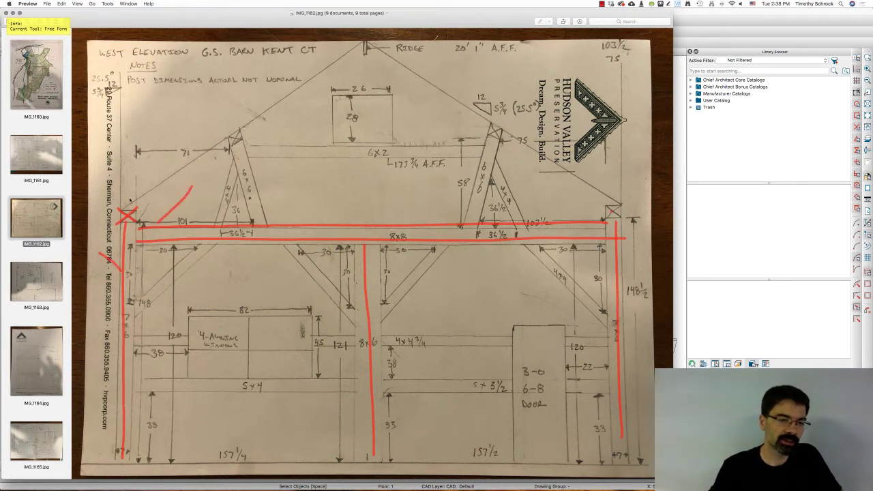
left_click_drag(135, 207, 174, 194)
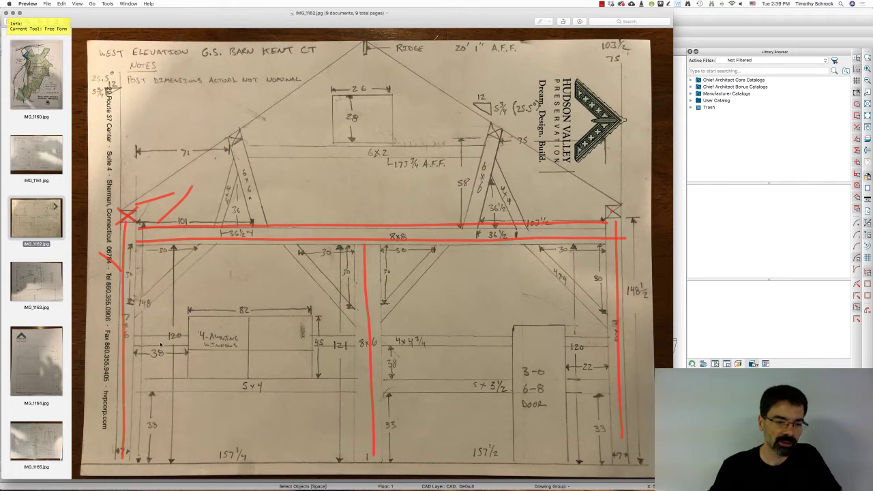
left_click_drag(161, 340, 172, 311)
mouse_move(181, 271)
left_mouse_down()
mouse_move(199, 280)
mouse_move(184, 282)
mouse_move(194, 275)
left_mouse_up()
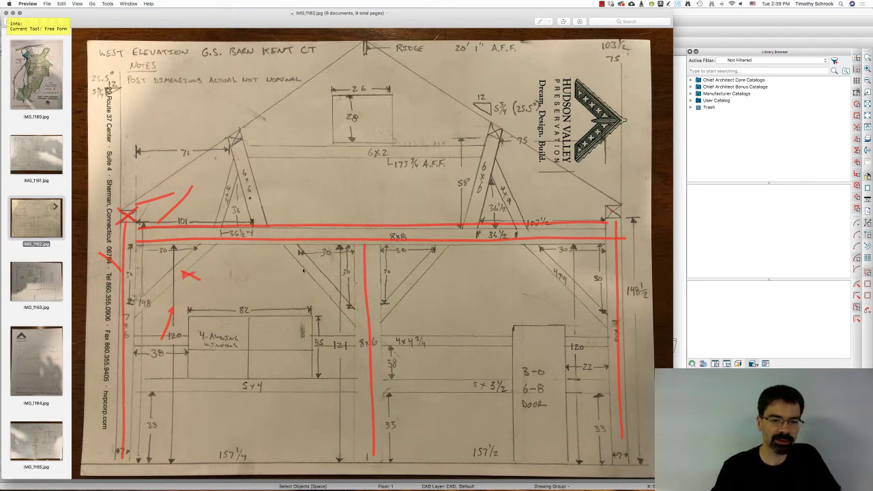
left_click_drag(303, 270, 295, 283)
left_click_drag(259, 193, 280, 165)
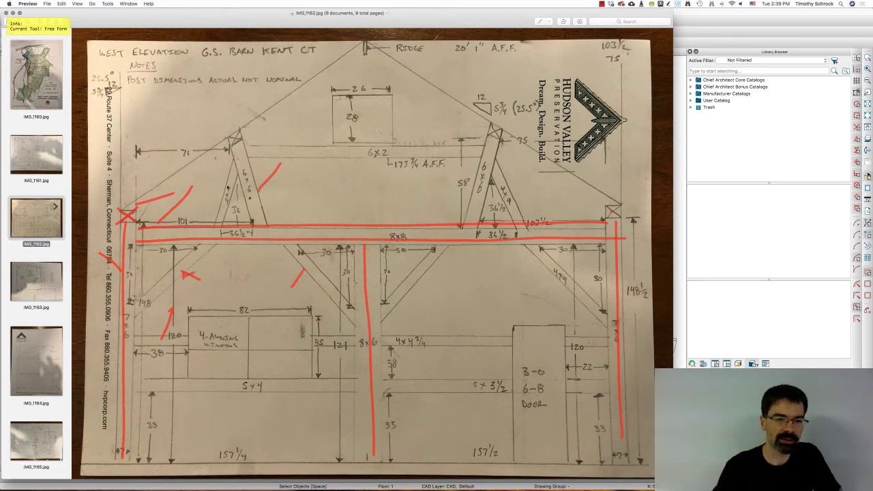
left_click_drag(228, 187, 214, 185)
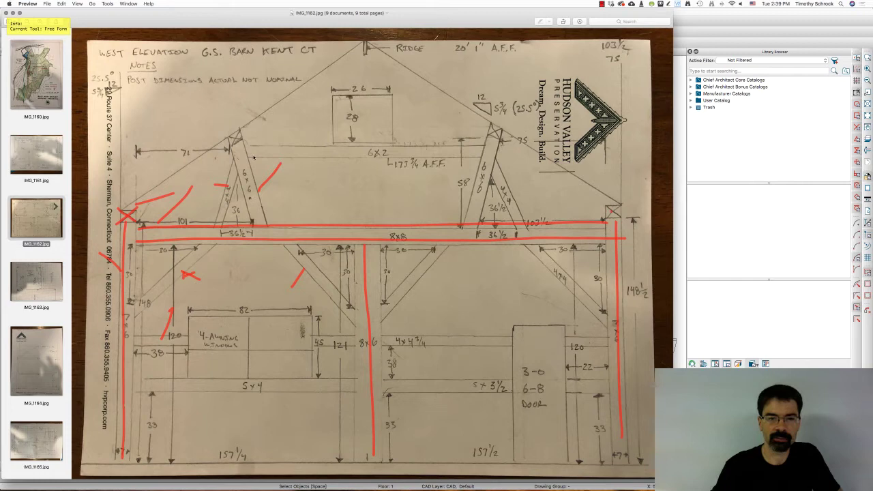
mouse_move(253, 156)
left_mouse_down()
mouse_move(401, 139)
mouse_move(520, 140)
left_mouse_up()
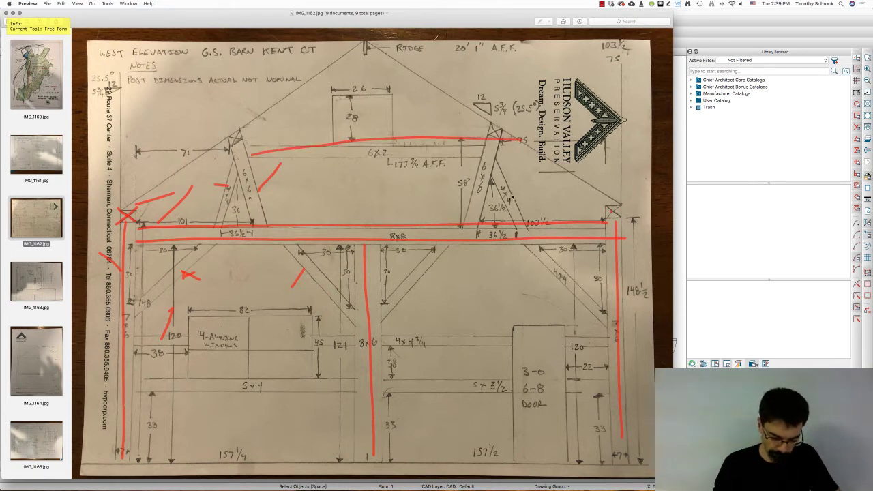
key("Escape")
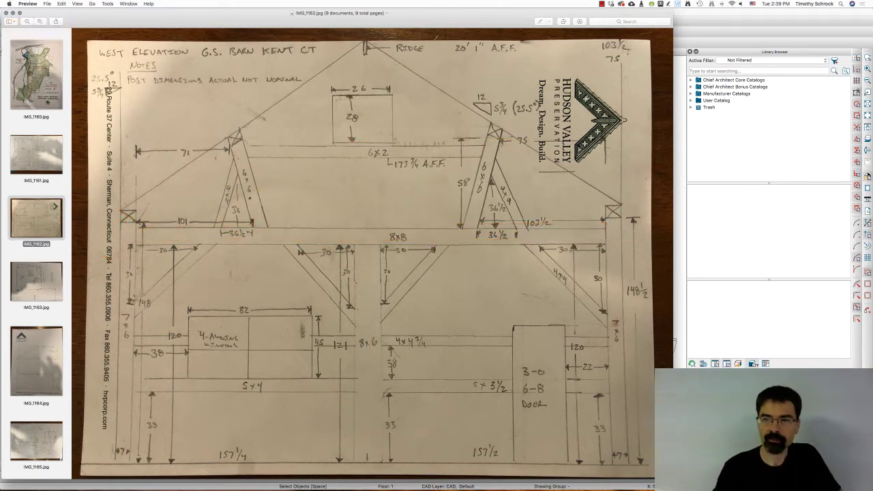
Step: Generate a cross-section elevation across the barn's gable end and narrow the model window to half-width
key("super+Tab")
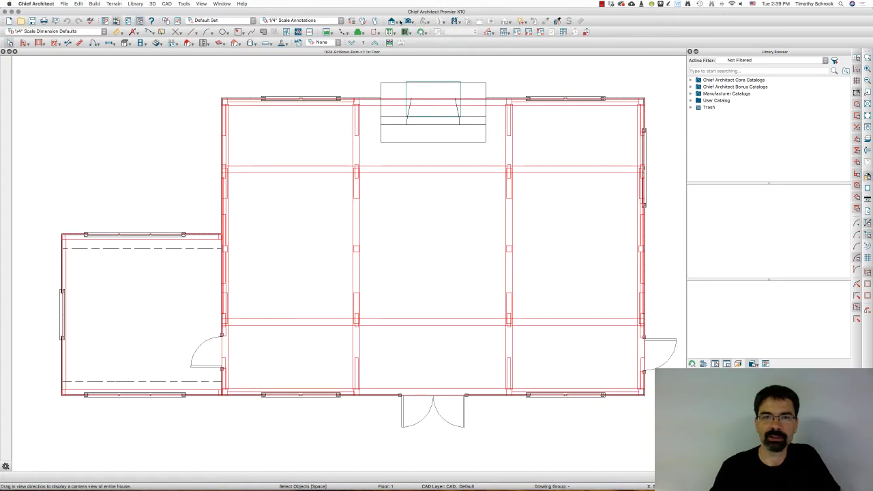
left_click(396, 21)
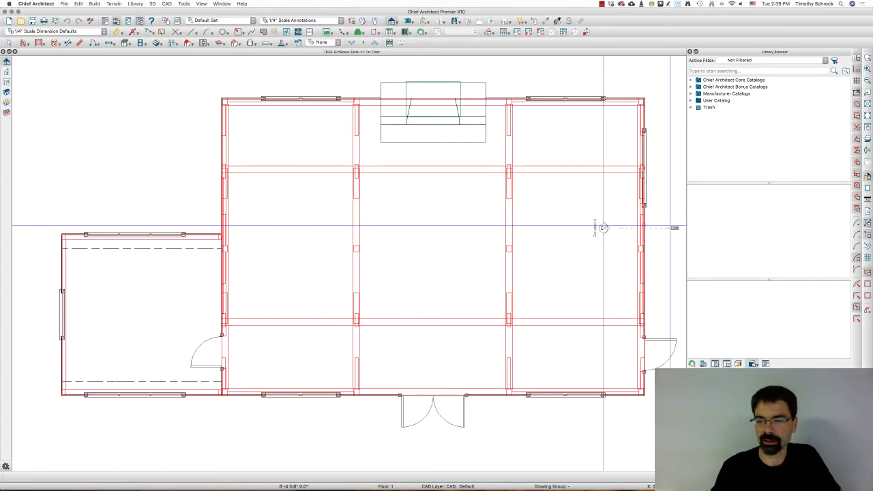
left_click(603, 228)
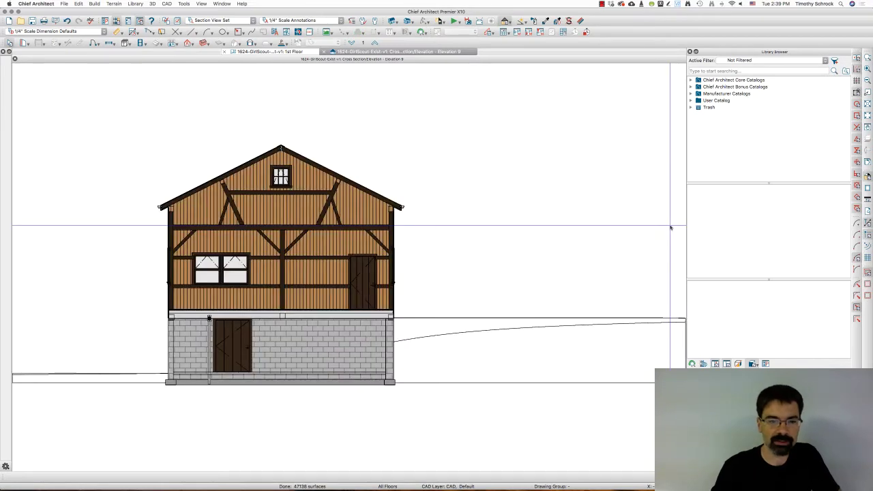
scroll(223, 207, "up", 5)
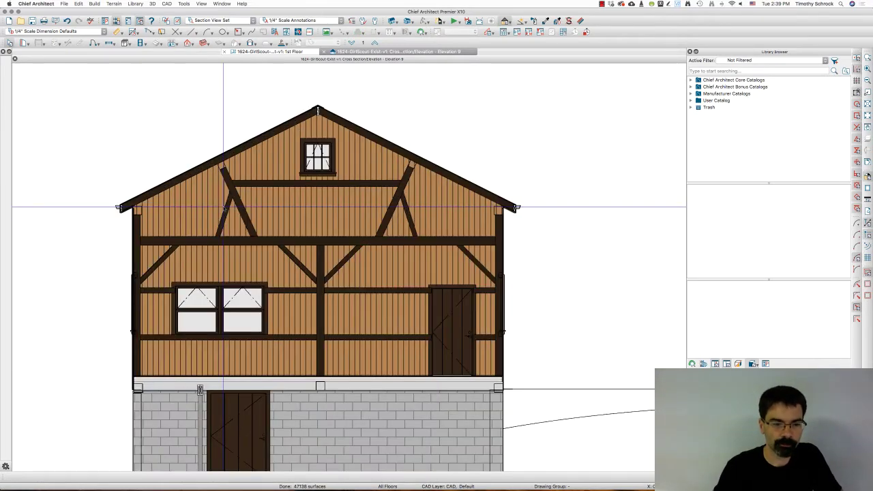
scroll(223, 207, "down", 1)
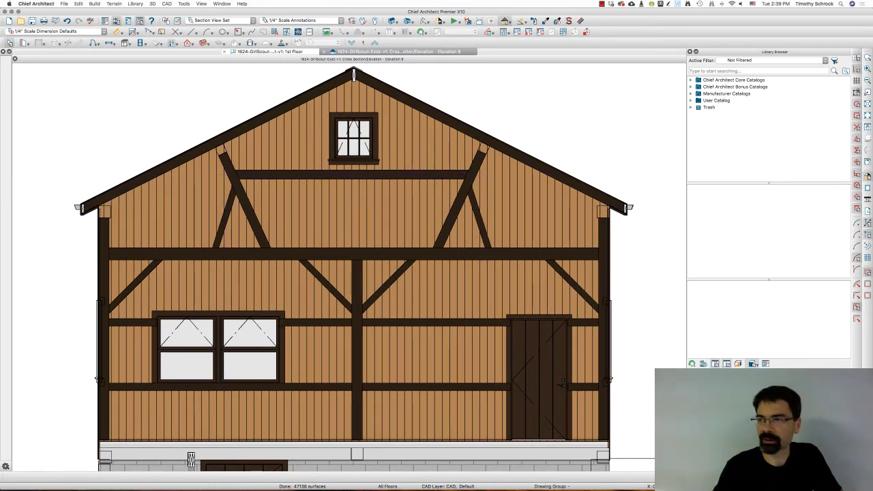
left_click_drag(872, 273, 563, 273)
Step: Move and narrow the Preview sketch window so it sits right of the barn elevation
scroll(332, 166, "down", 2)
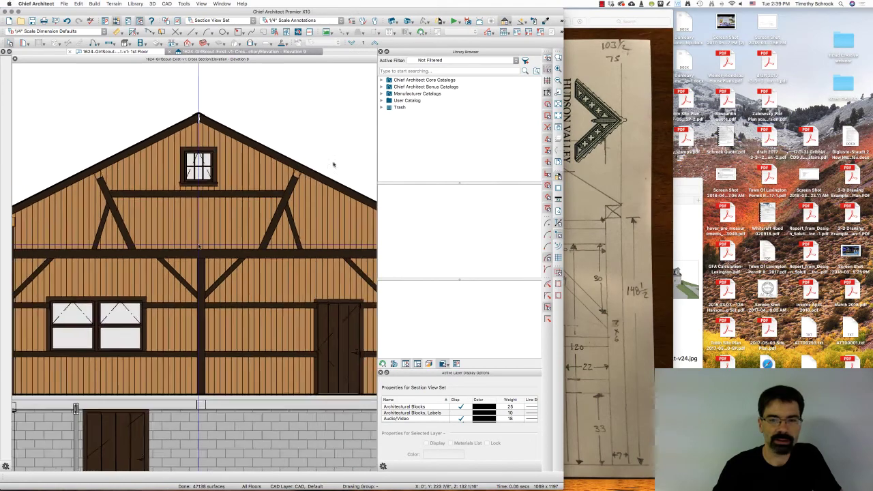
left_click(582, 21)
left_click_drag(583, 22, 763, 22)
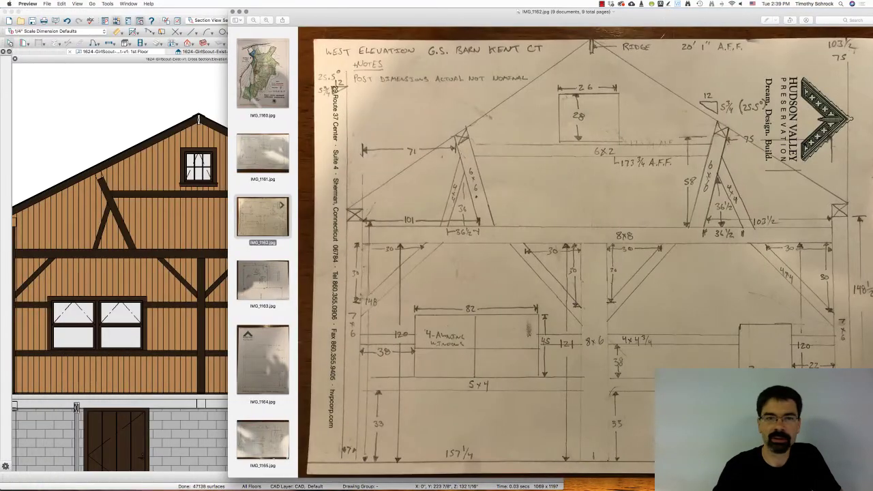
left_click_drag(229, 100, 515, 97)
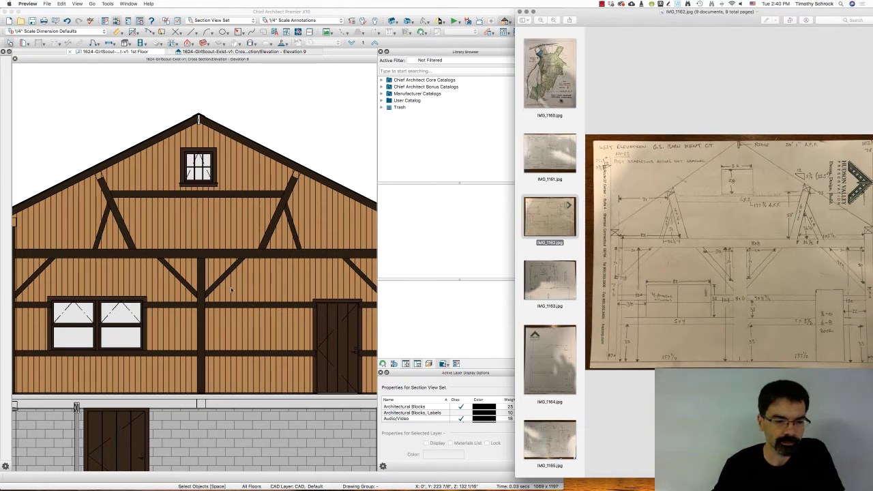
Step: Select the horizontal tie beam and then the centre post on the elevation, then deselect
scroll(315, 308, "down", 1)
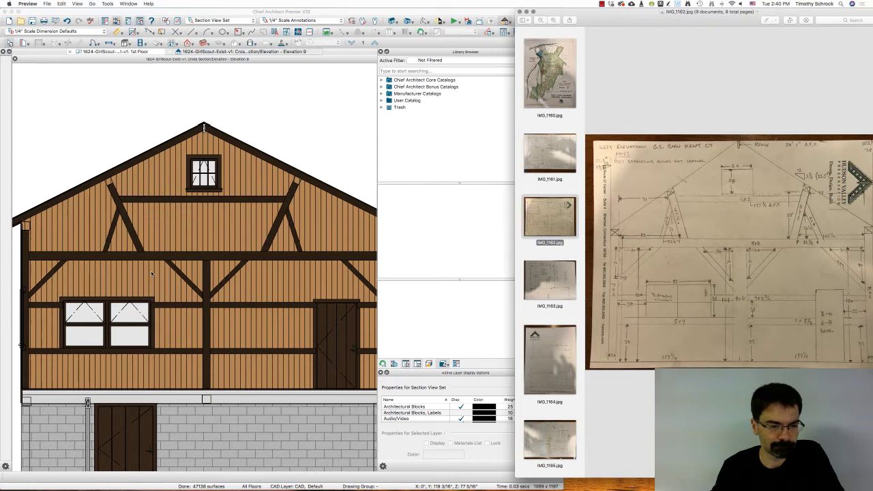
scroll(151, 271, "down", 1)
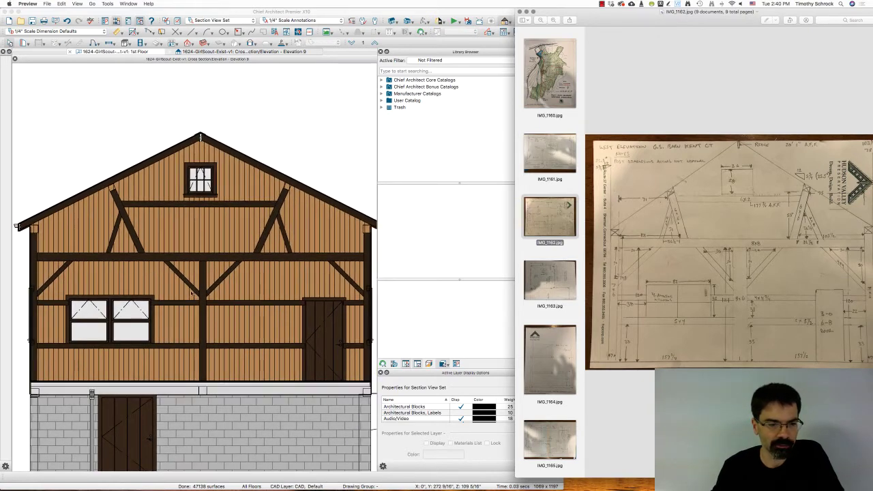
left_click(240, 264)
left_click(254, 257)
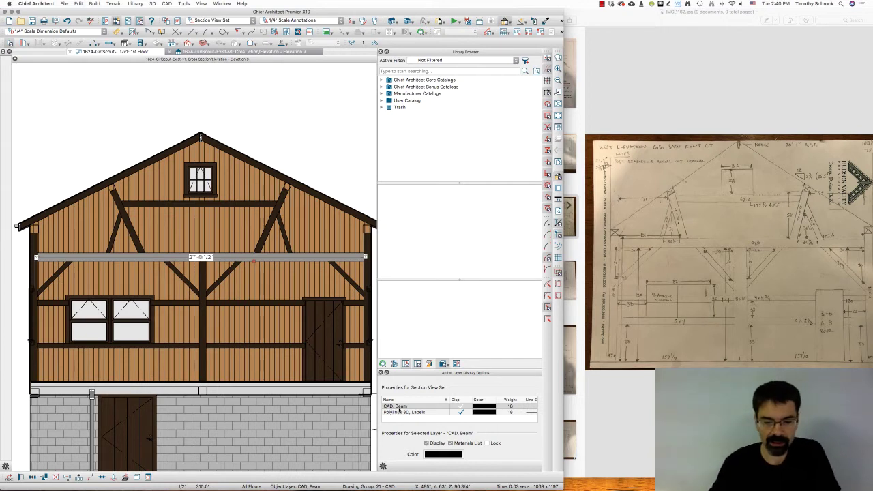
left_click(216, 282)
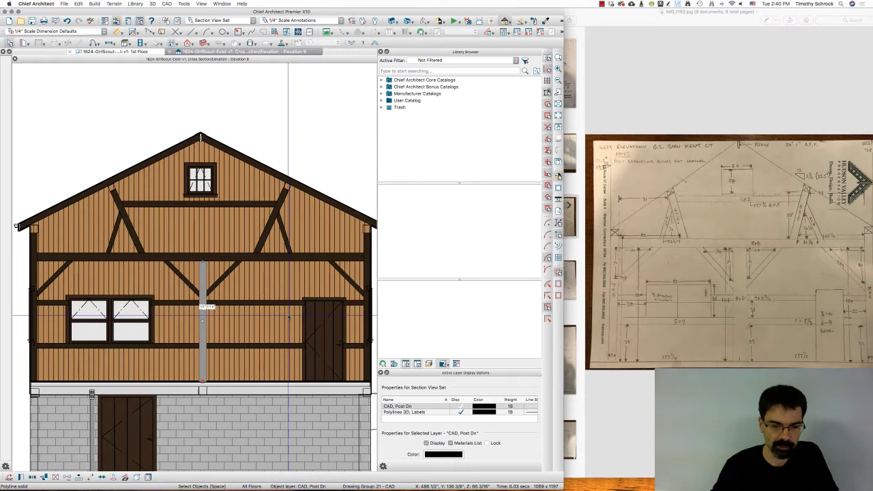
key("Escape")
Step: Check the purlin, braces and collar beam, then adjust the right brace's end and zoom in
left_click(255, 305)
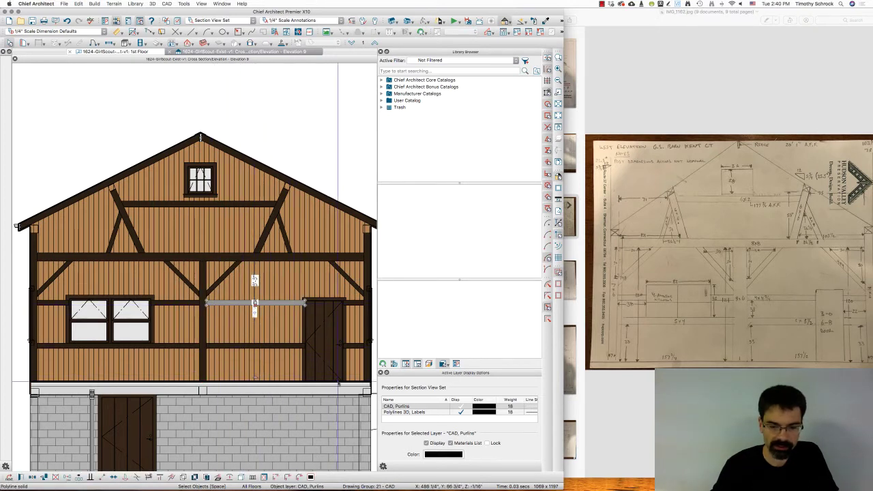
left_click(217, 284)
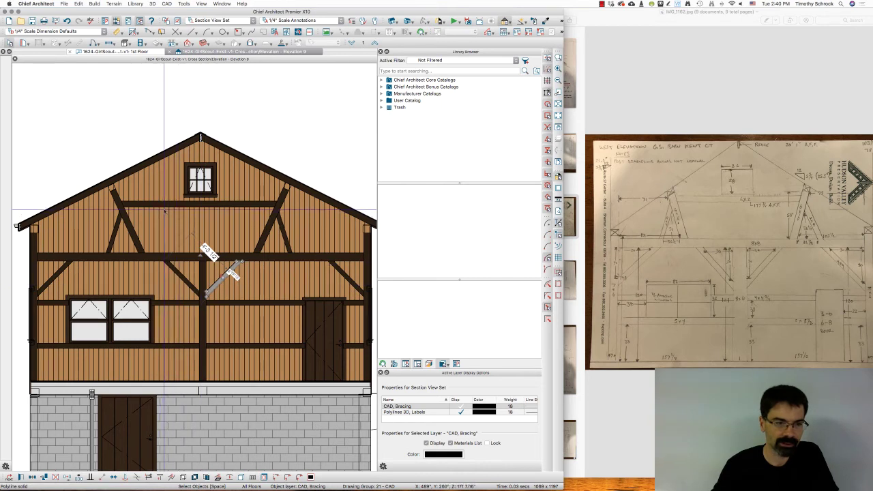
left_click(165, 204)
left_click(285, 193)
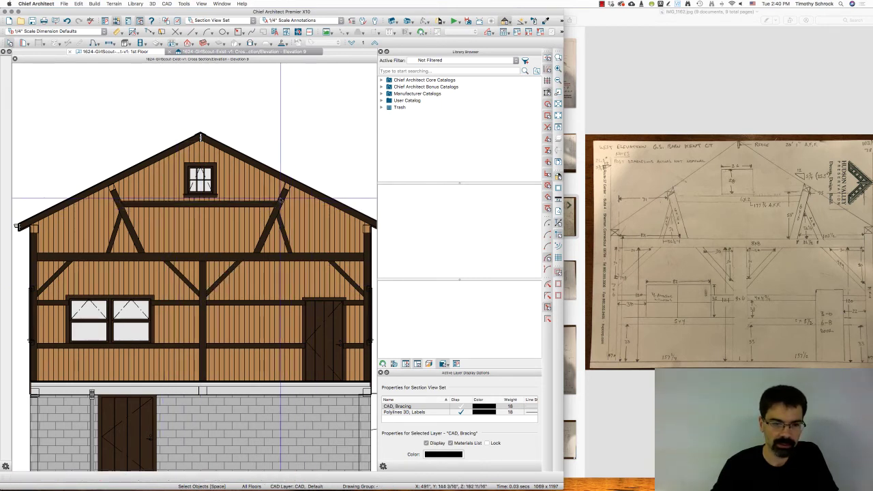
left_click_drag(288, 249, 337, 286)
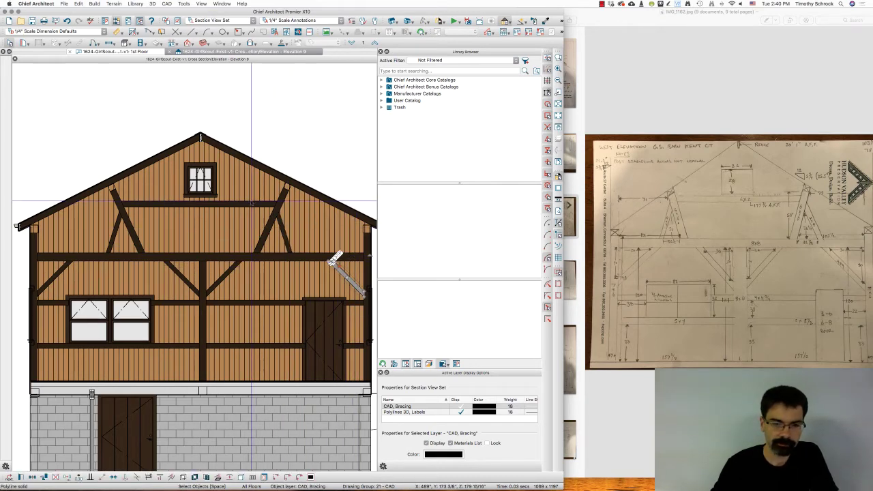
scroll(256, 203, "up", 2)
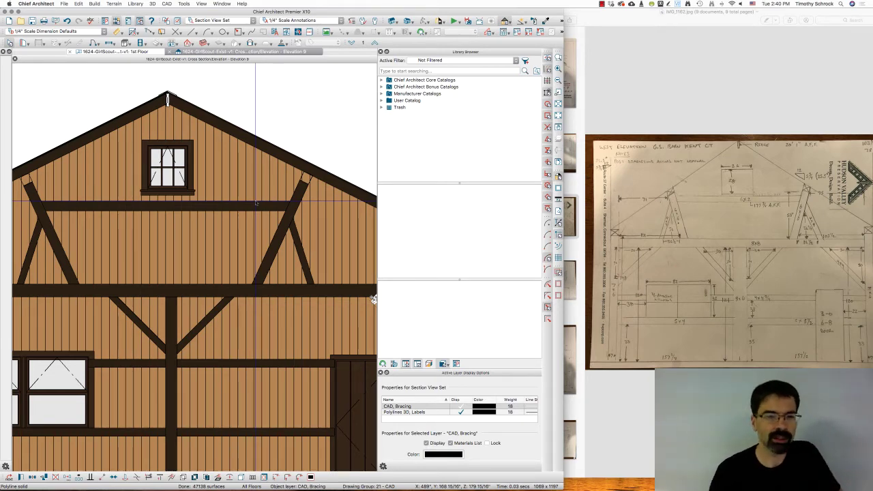
scroll(309, 176, "up", 2)
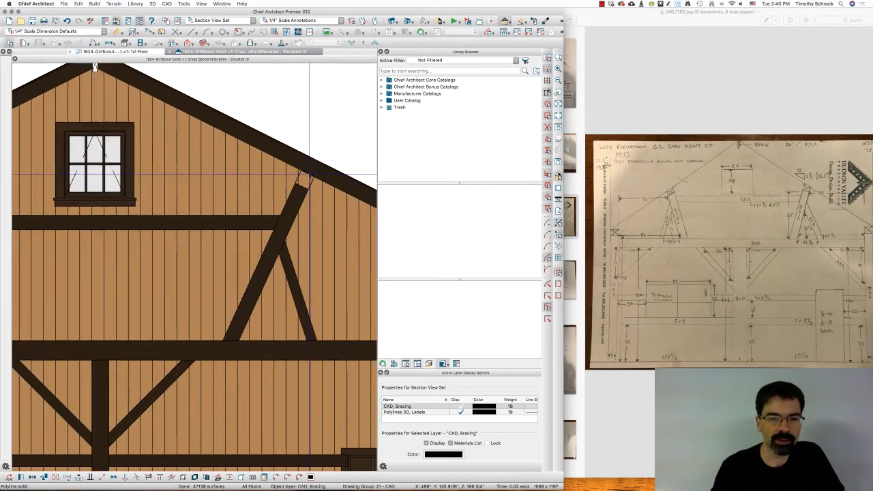
scroll(309, 176, "up", 2)
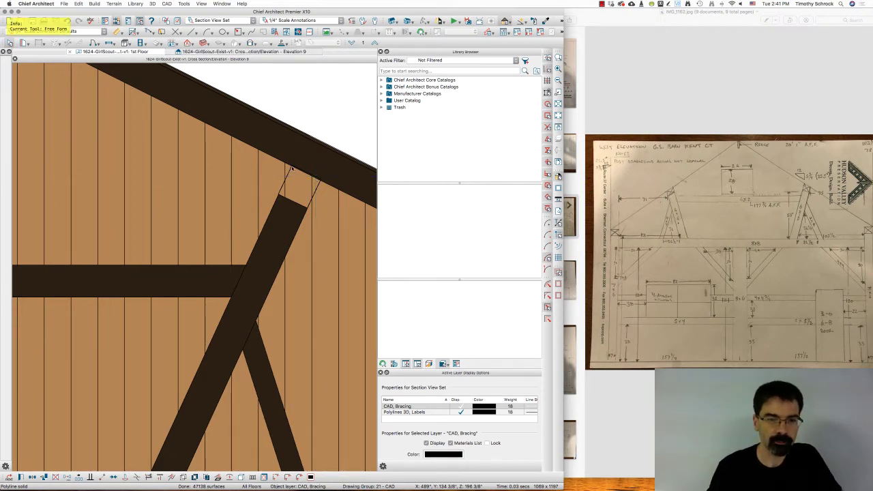
mouse_move(307, 174)
left_mouse_down()
mouse_move(319, 180)
mouse_move(306, 209)
mouse_move(277, 195)
mouse_move(292, 168)
left_mouse_up()
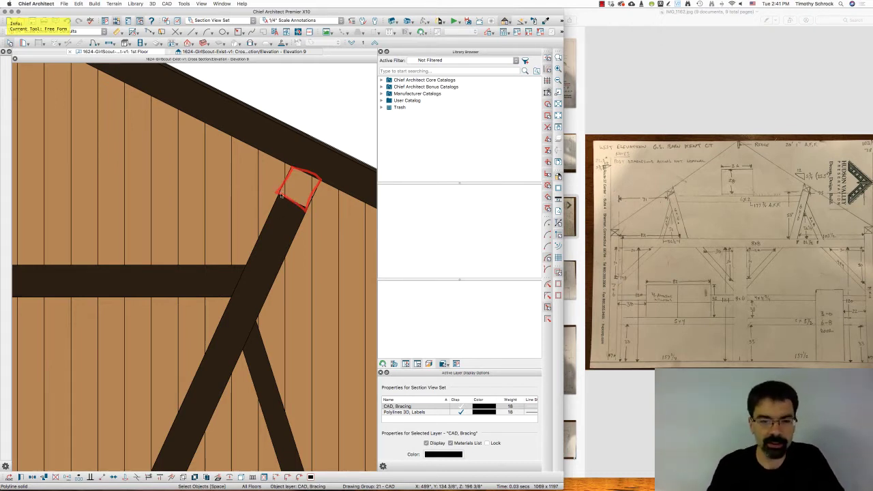
mouse_move(278, 194)
left_mouse_down()
mouse_move(320, 182)
mouse_move(307, 205)
left_mouse_up()
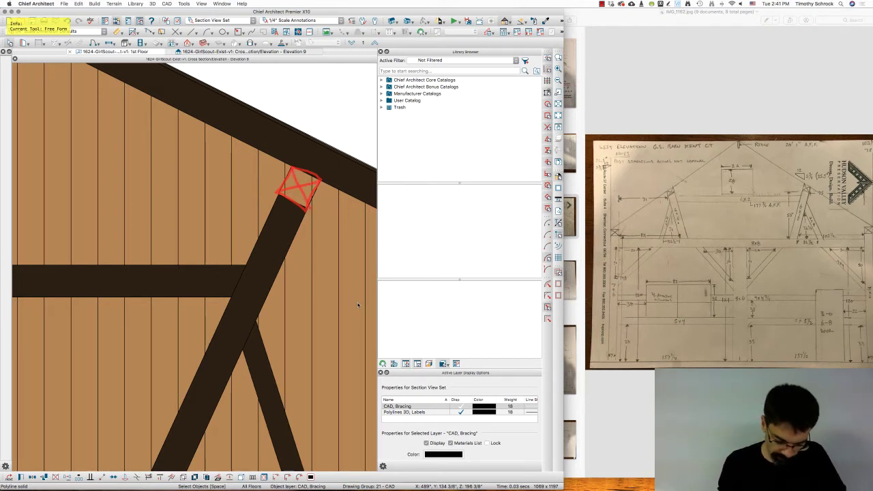
key("Escape")
key("d")
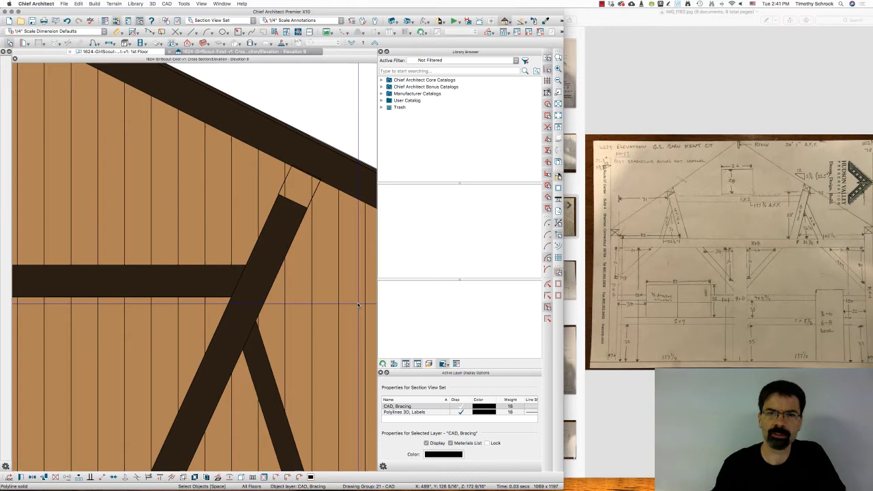
scroll(316, 147, "down", 4)
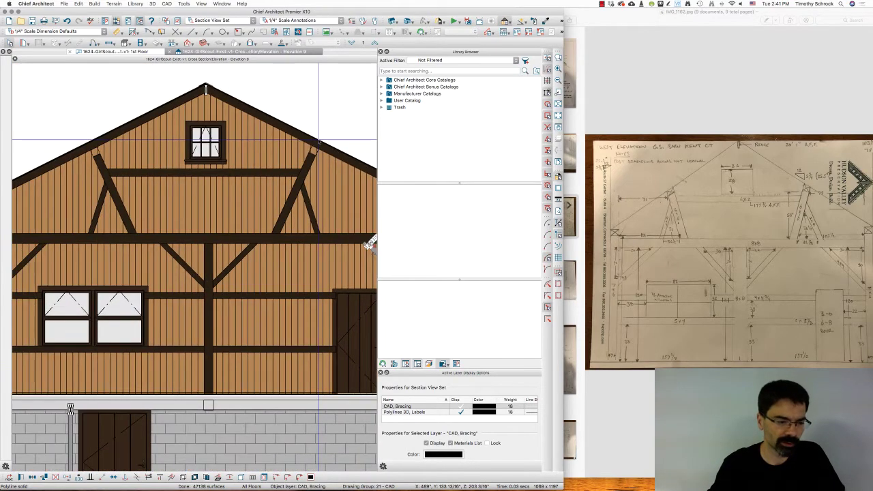
scroll(119, 331, "up", 4)
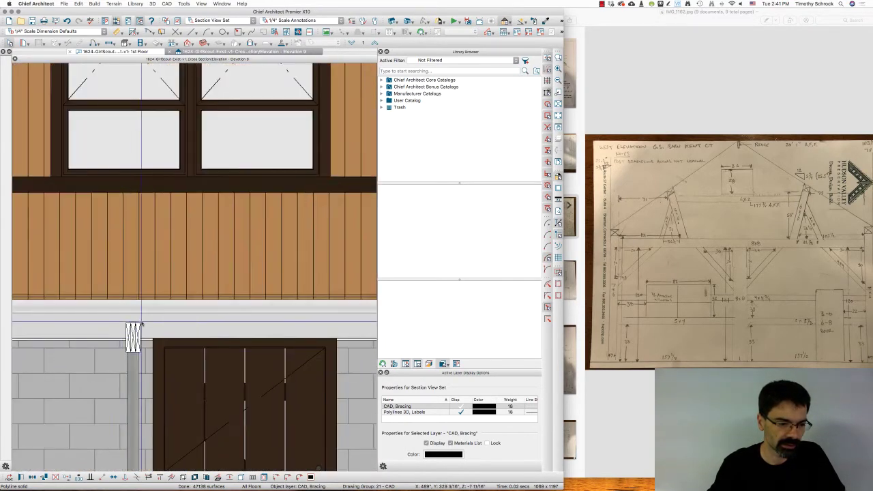
scroll(133, 334, "down", 4)
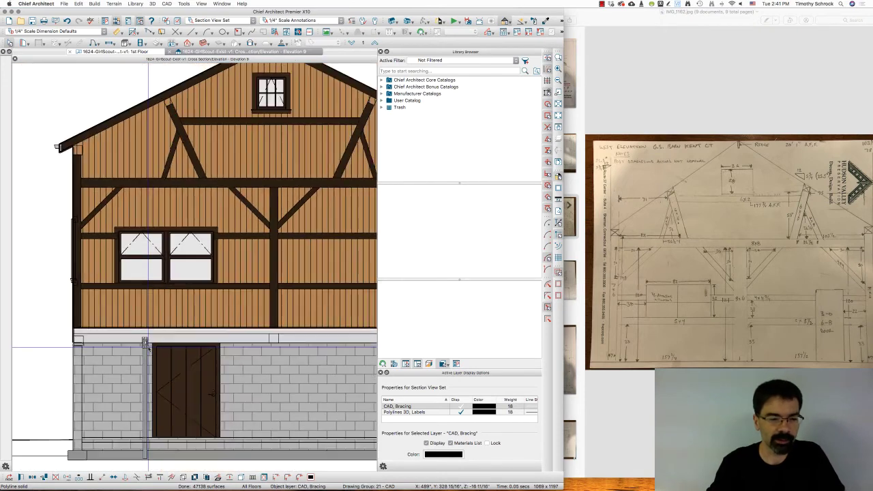
scroll(68, 311, "down", 1)
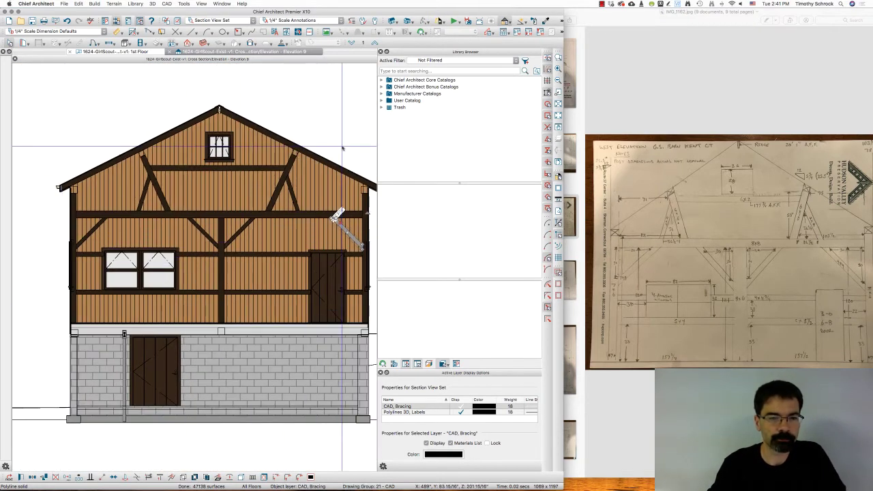
Step: Switch to the 1st Floor plan and select the walls instead of the room
left_click(142, 53)
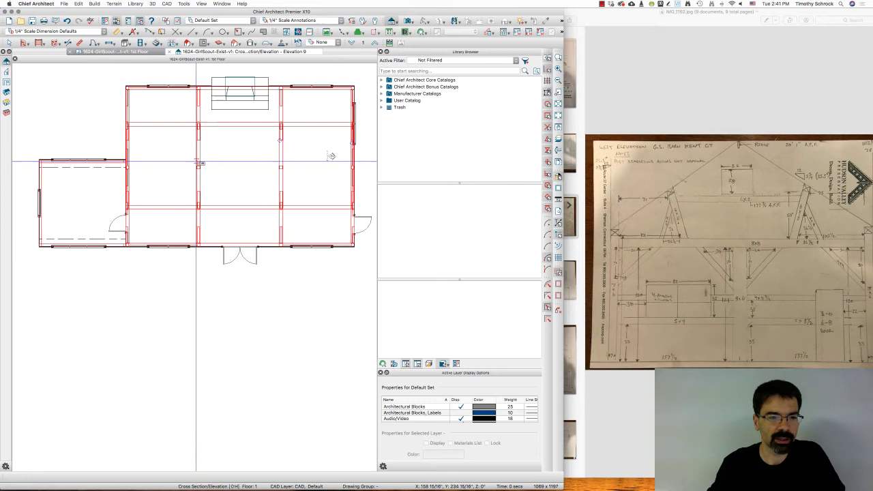
right_click(237, 211)
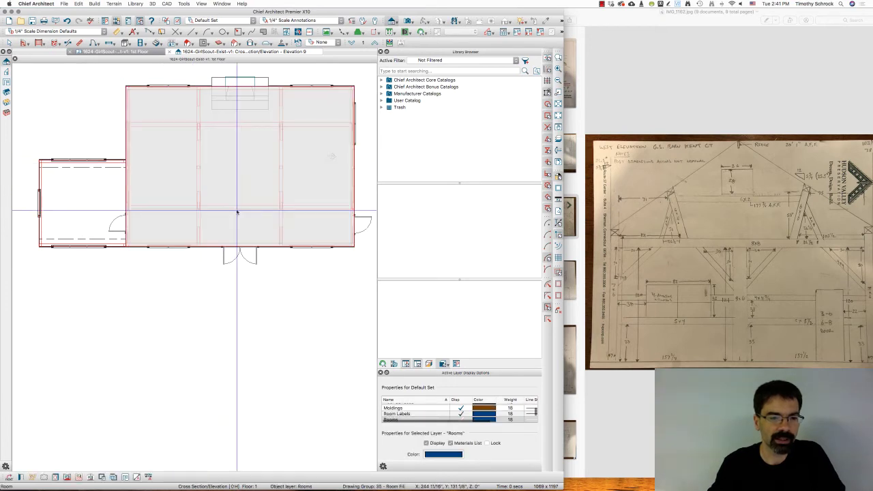
left_click(257, 213)
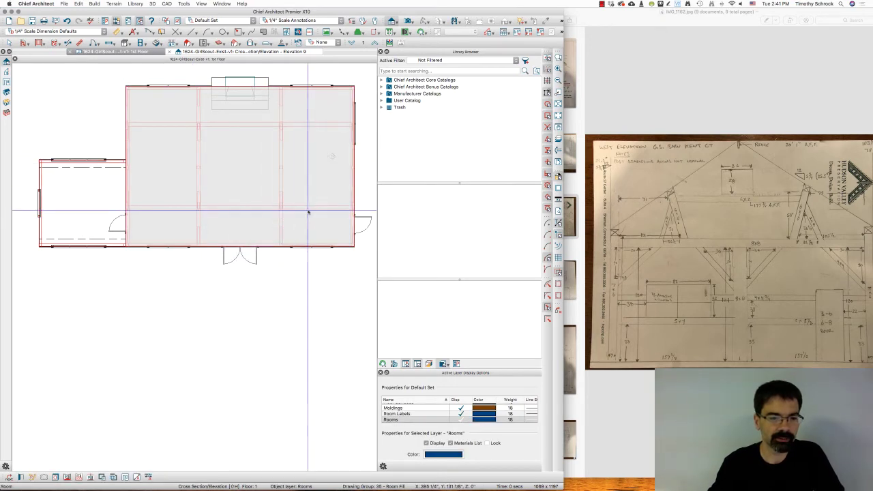
right_click(309, 211)
left_click(330, 214)
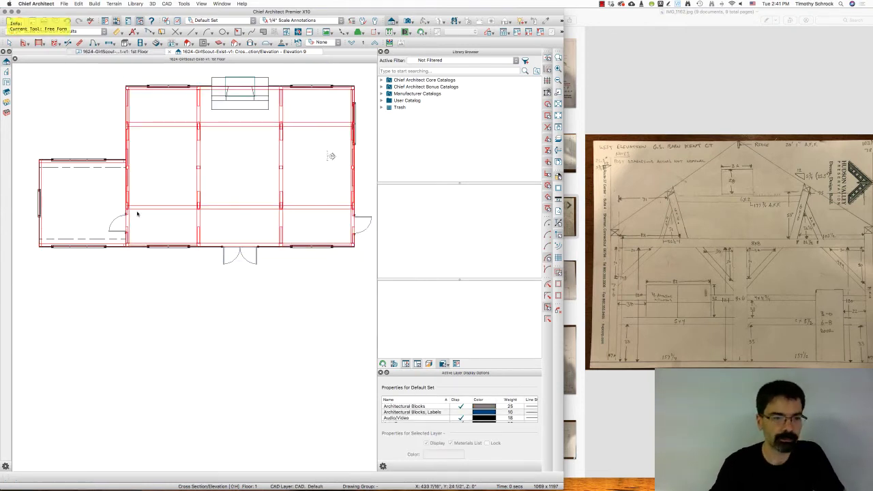
Step: Mark the two interior wall lines and the sketch's rafter joint and roof lines, then clear the markup
left_click_drag(126, 208, 354, 209)
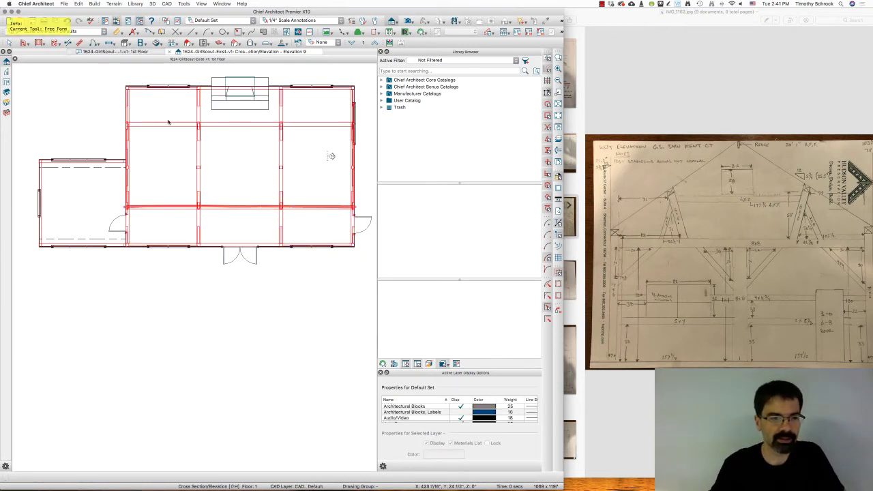
left_click_drag(128, 125, 345, 124)
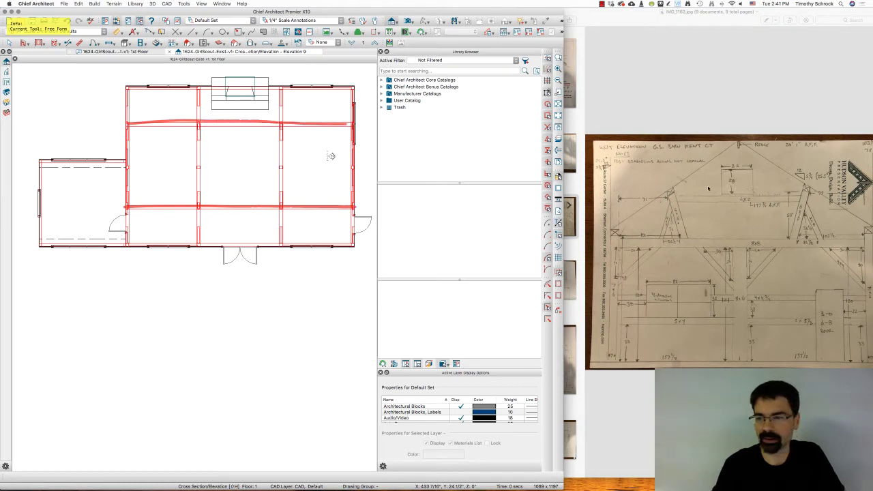
mouse_move(673, 186)
left_mouse_down()
mouse_move(666, 200)
mouse_move(676, 189)
left_mouse_up()
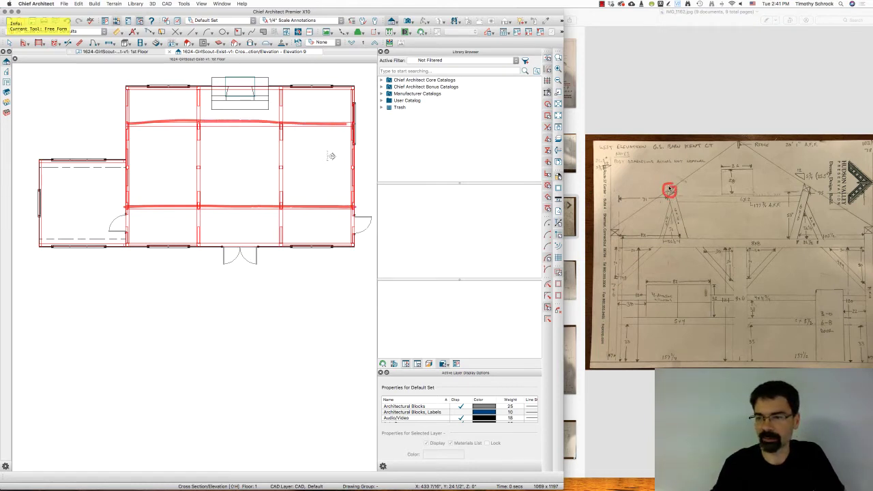
left_click_drag(613, 232, 698, 165)
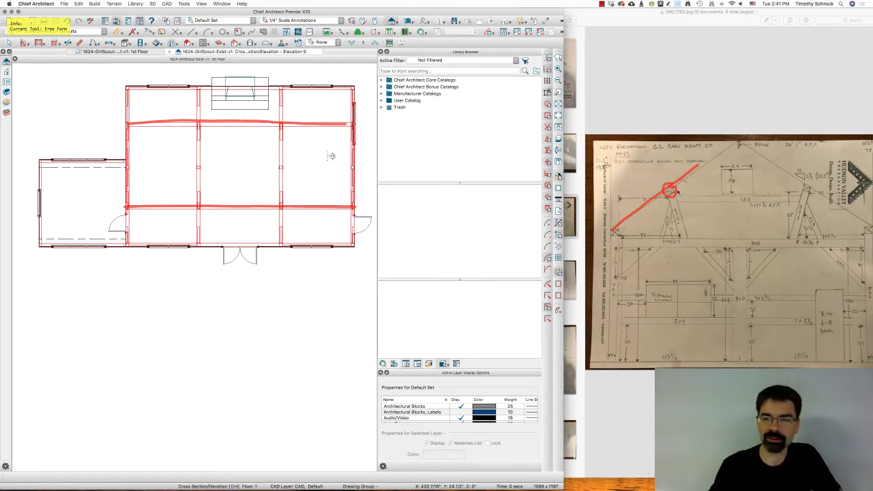
left_click_drag(606, 225, 700, 146)
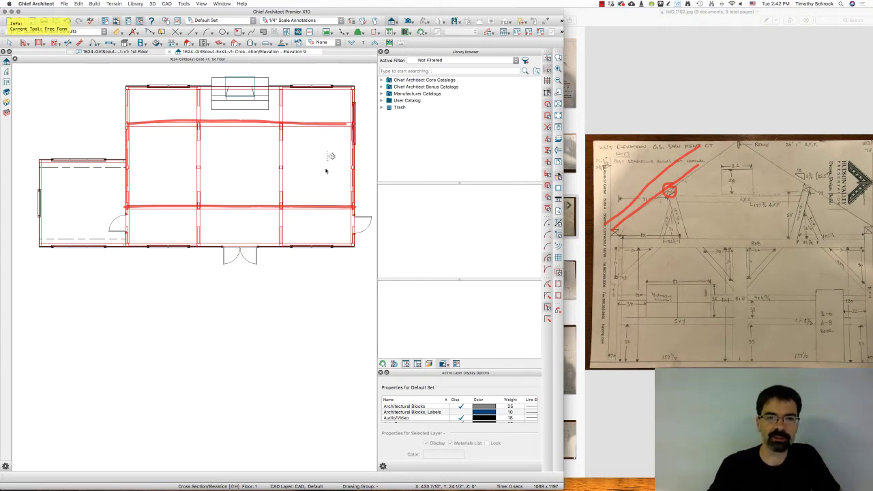
key("Escape")
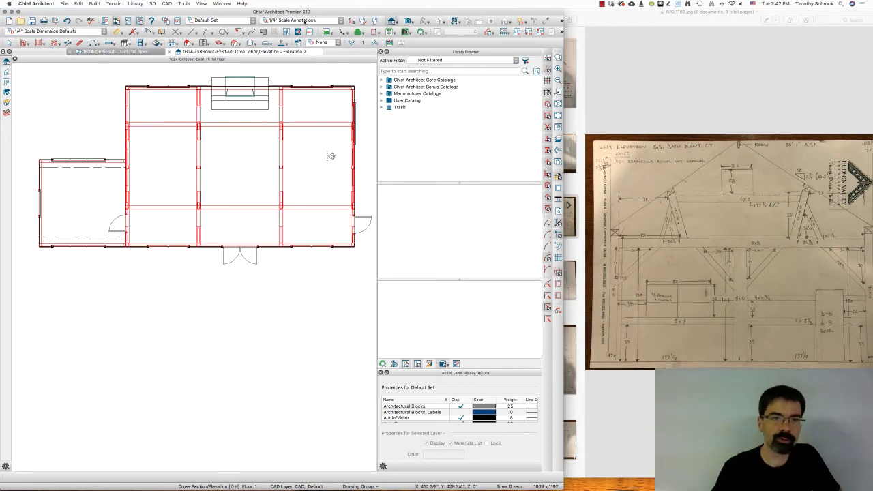
Step: Switch to Roof Annotations and review the main roof plane's 3" rafters and 2" x 8" ridge
left_click(305, 22)
left_click(319, 130)
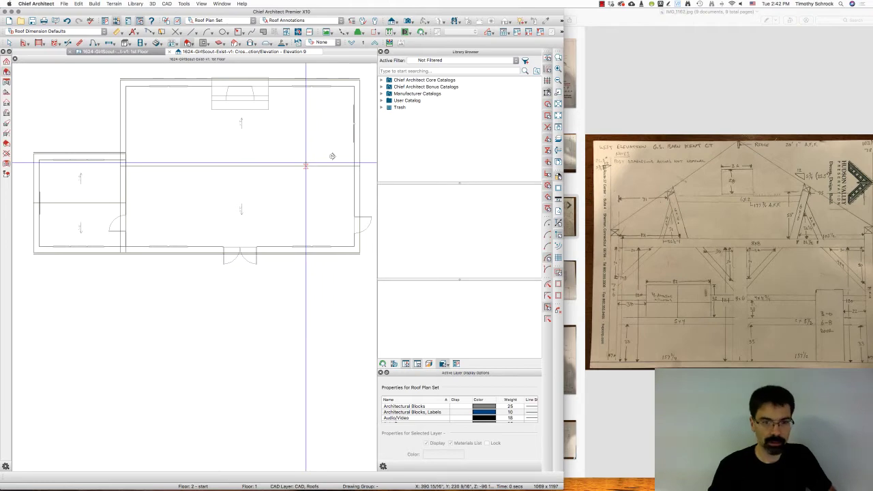
left_click(285, 179)
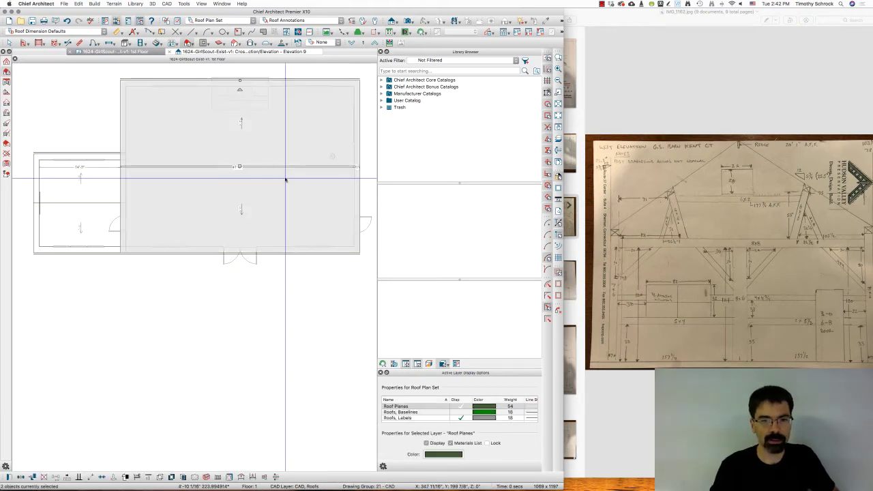
double_click(286, 179)
left_click(326, 109)
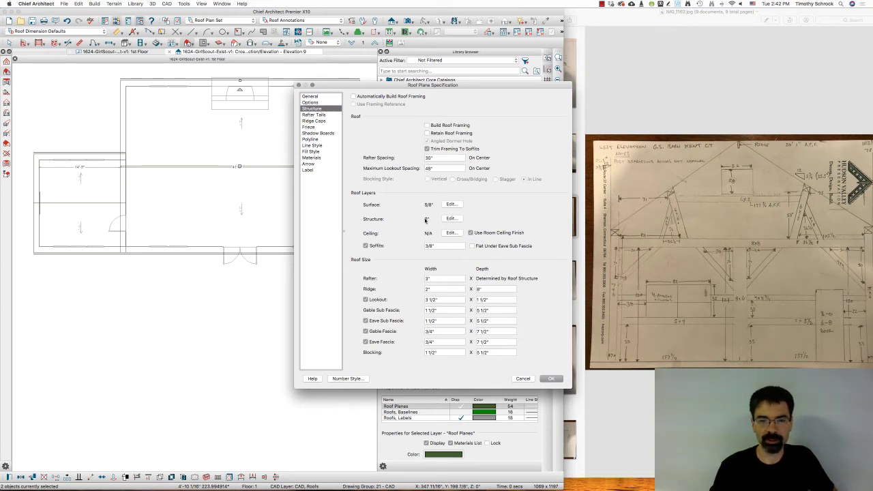
left_click(440, 278)
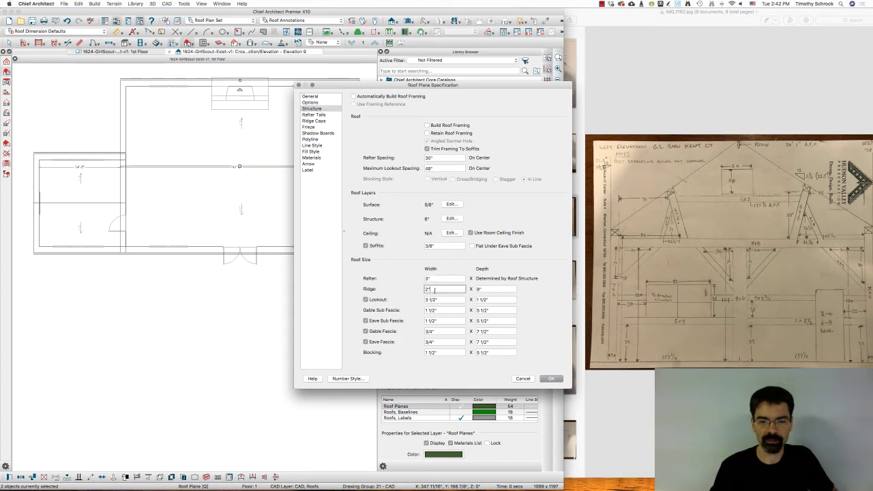
left_click(506, 289)
left_click(551, 379)
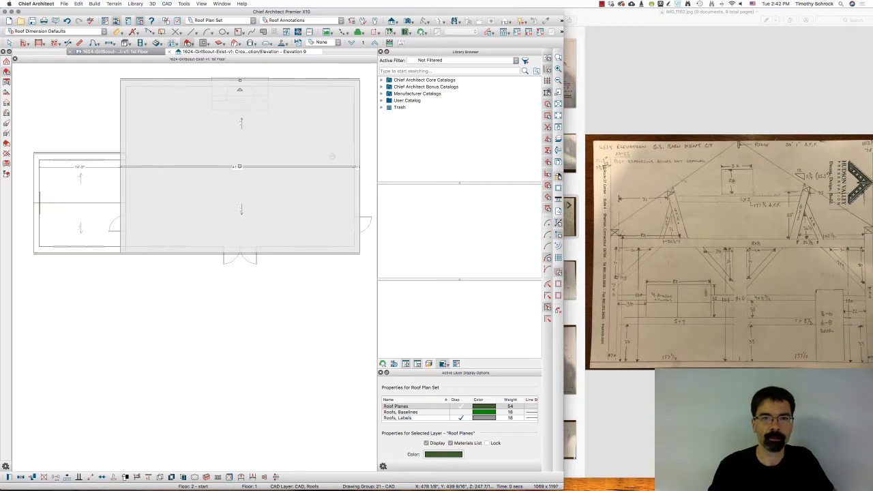
Step: Create a Perspective Floor Overview and zoom in on the barn's front wall
left_click(411, 22)
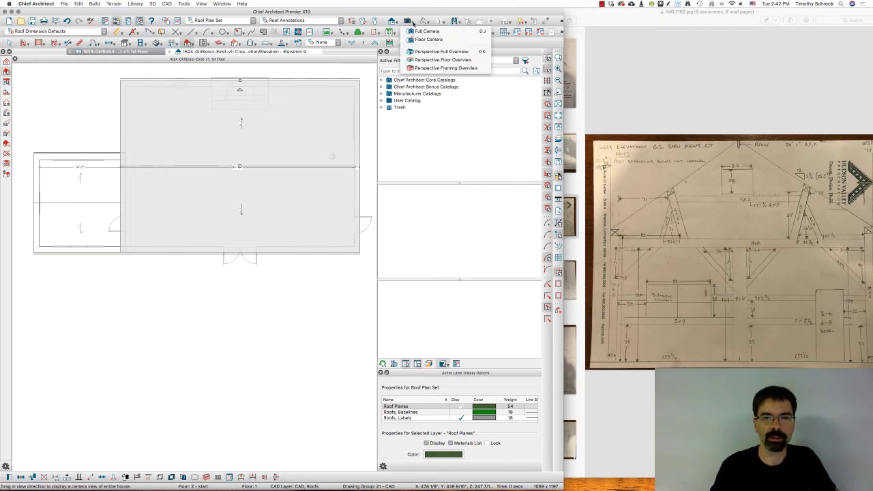
left_click(420, 60)
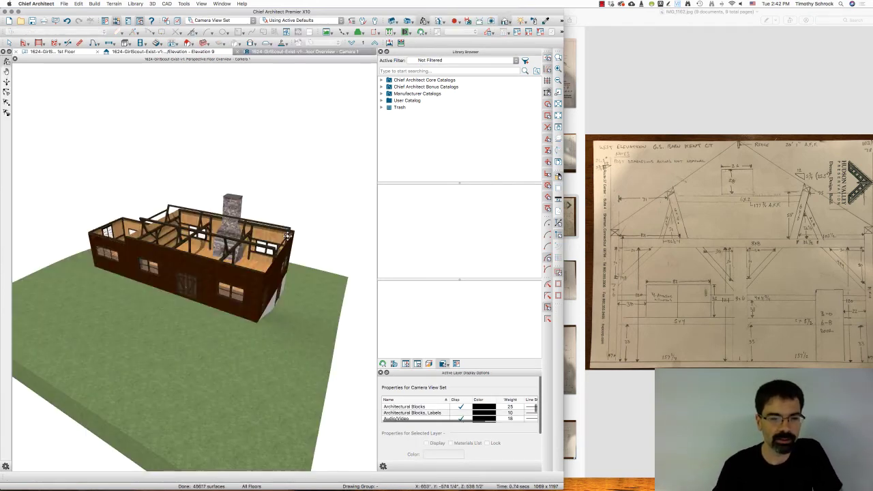
scroll(241, 236, "up", 8)
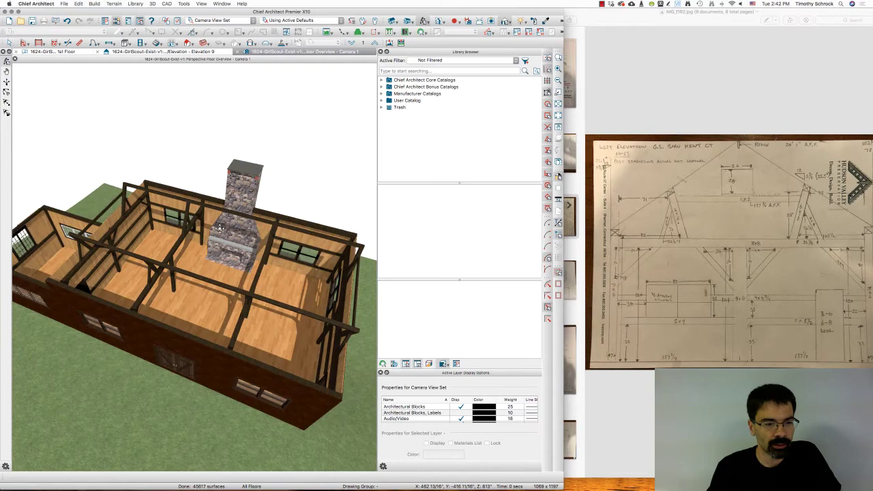
left_click_drag(250, 232, 272, 252)
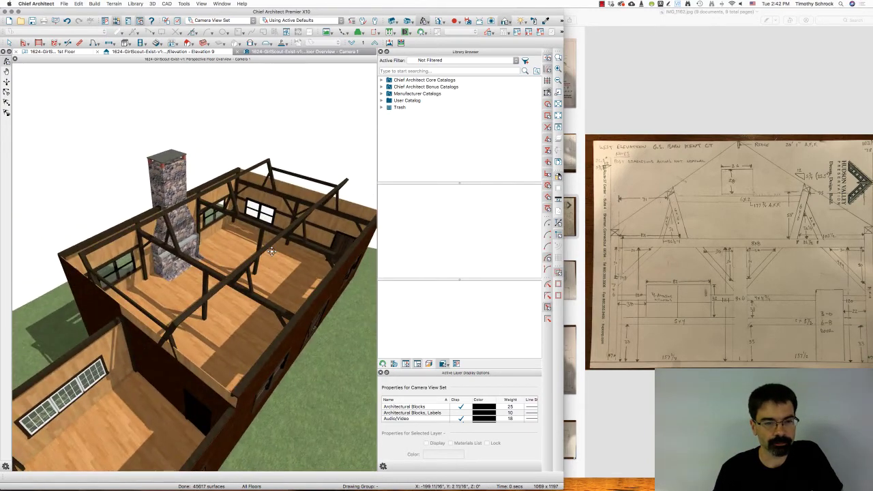
scroll(326, 167, "up", 5)
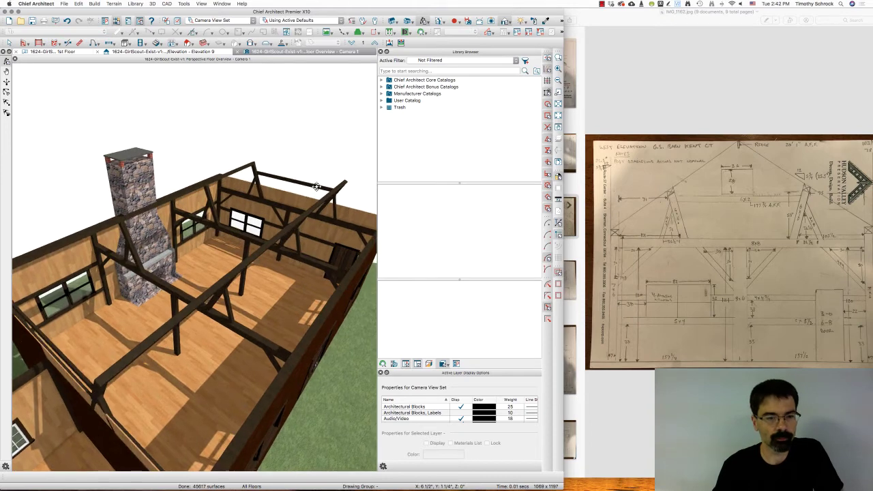
scroll(299, 191, "up", 3)
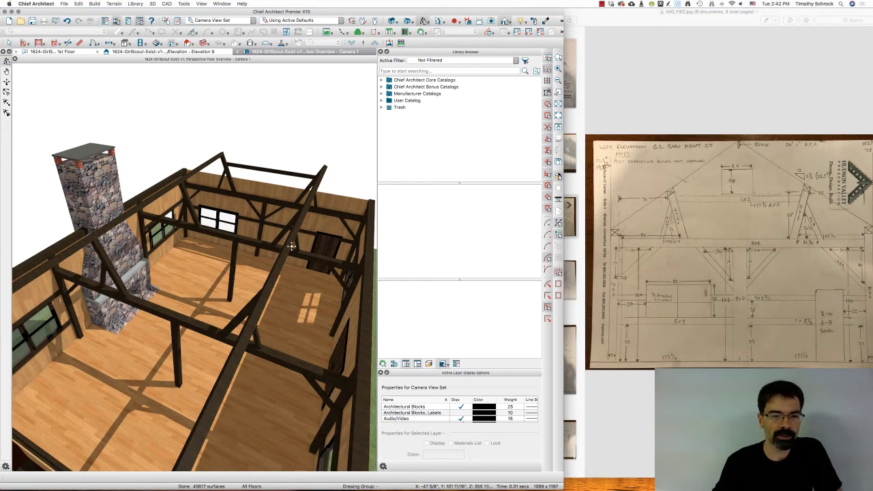
Step: Select the diagonal and upper-left roof beams to inspect them, then clear the selection
left_click(291, 236)
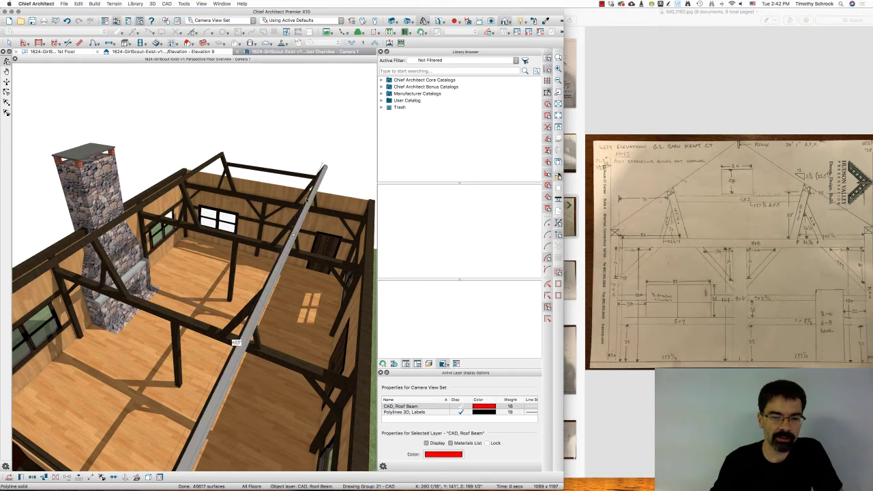
left_click(191, 176)
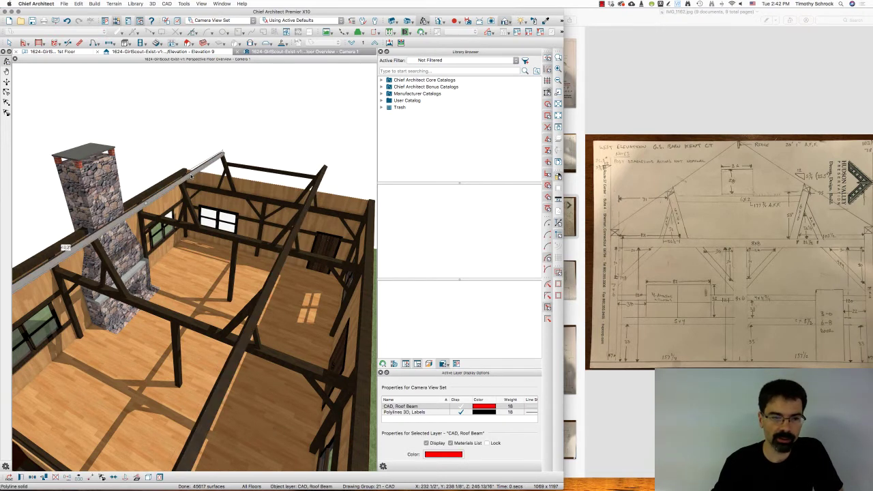
left_click(282, 260)
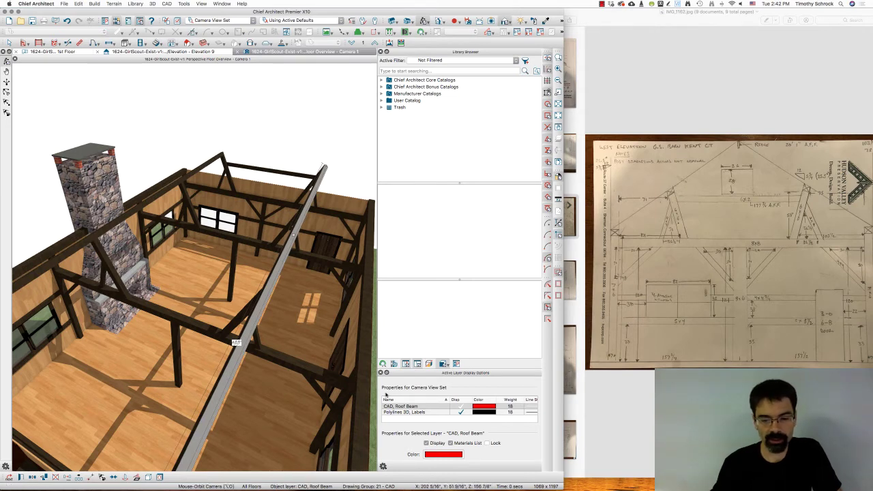
left_click(302, 150)
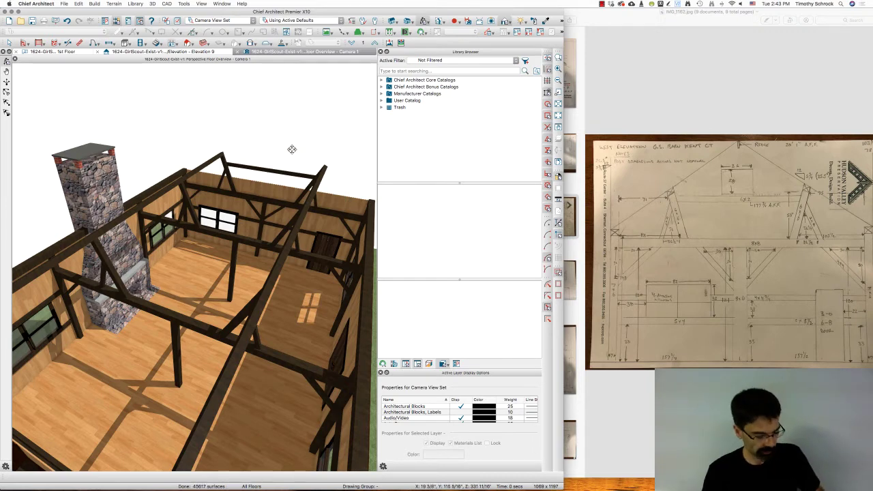
Step: Display the Framing, Roof Rafters layer, orbit to a front view, and close the 3D camera
key("super+l")
key("f")
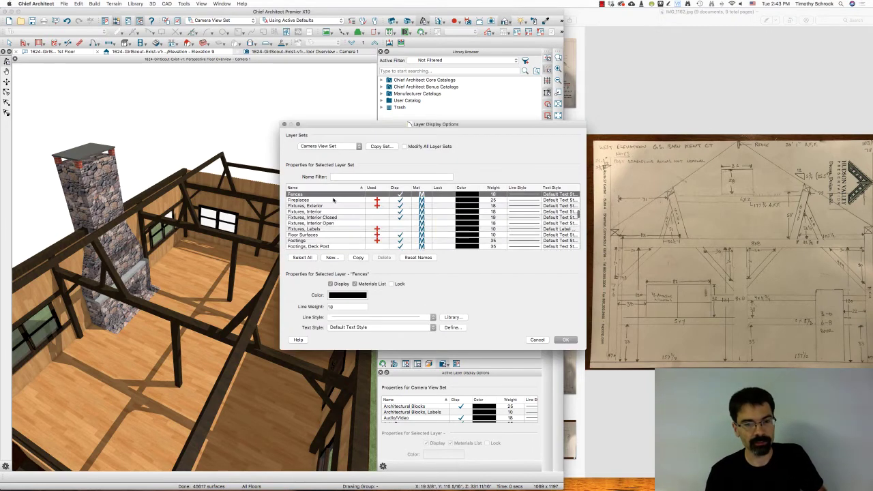
key("r")
scroll(370, 229, "down", 5)
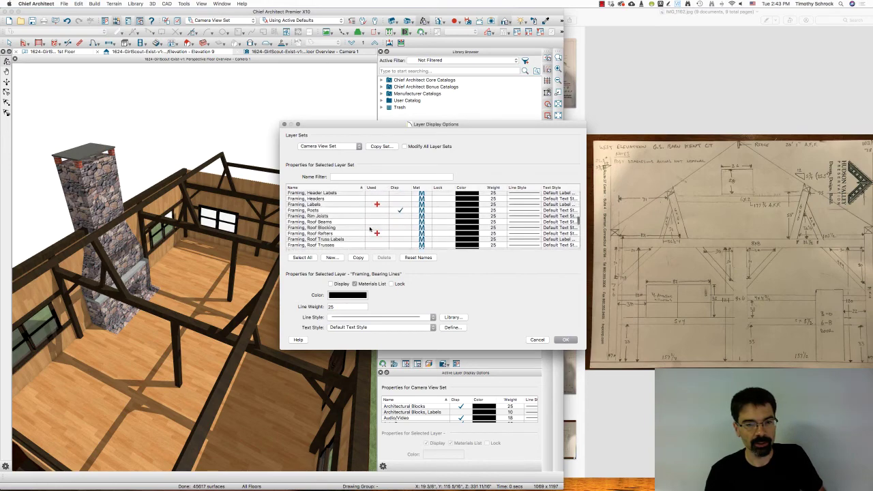
left_click(397, 234)
key("Return")
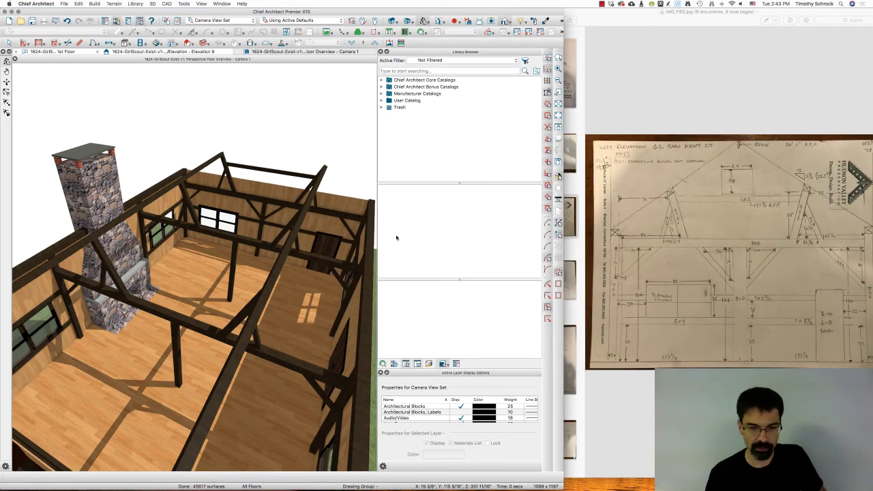
left_click_drag(313, 207, 277, 218)
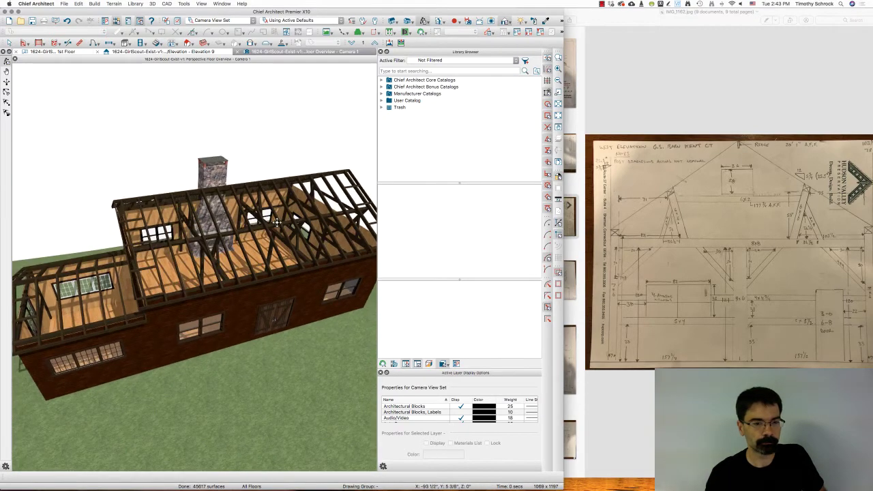
left_click(237, 52)
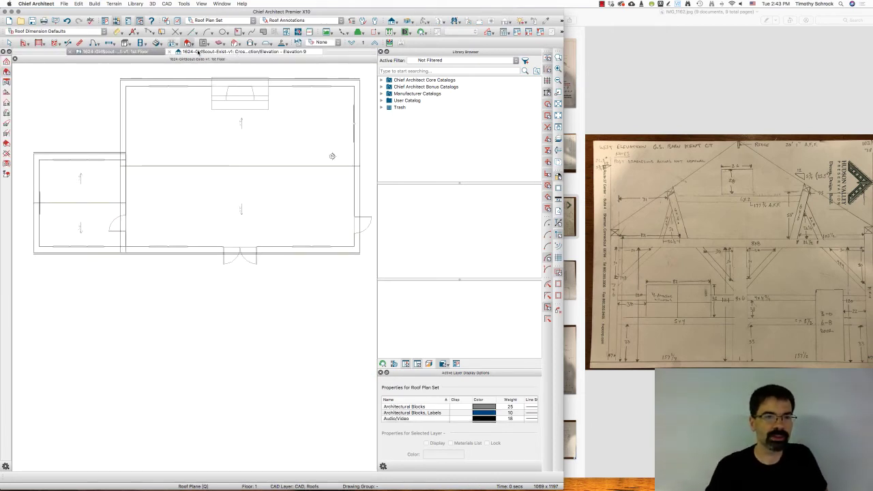
Step: Close the Elevation 9 view and switch to the Default Annotations set
left_click(170, 52)
left_click(303, 21)
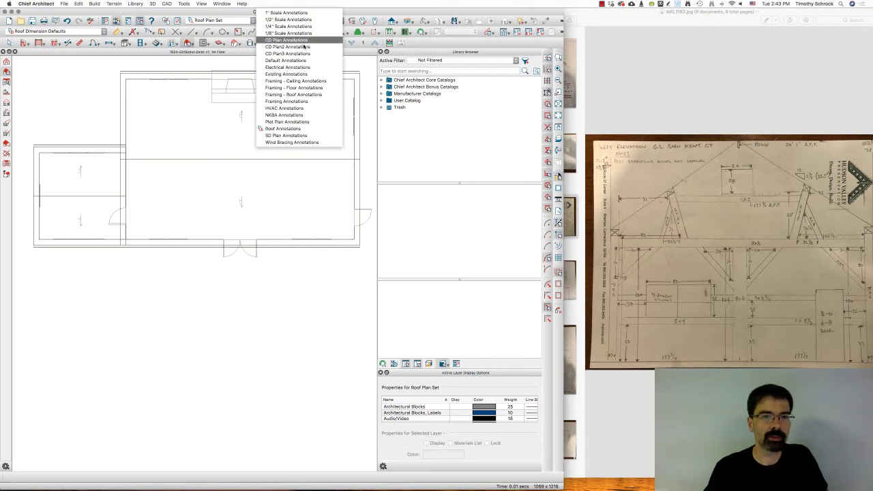
left_click(302, 61)
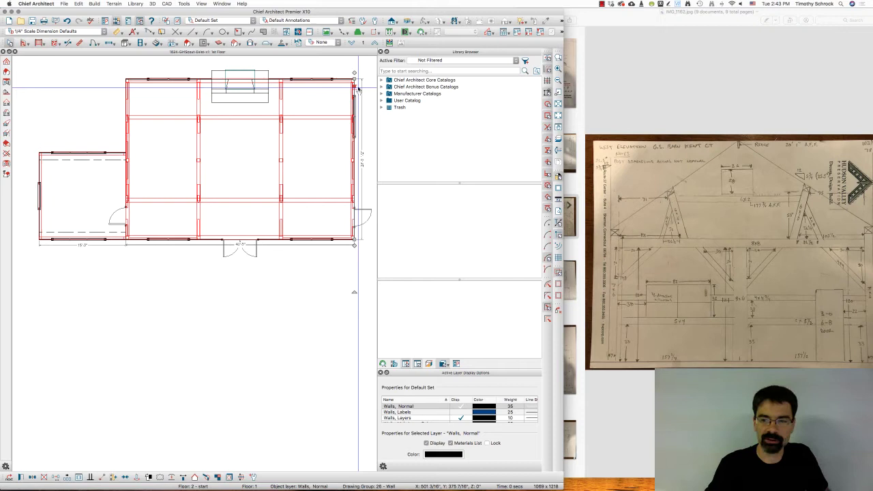
Step: Inspect the right wall's Siding, Exist wall type and its interior layer, then cancel unchanged
double_click(356, 89)
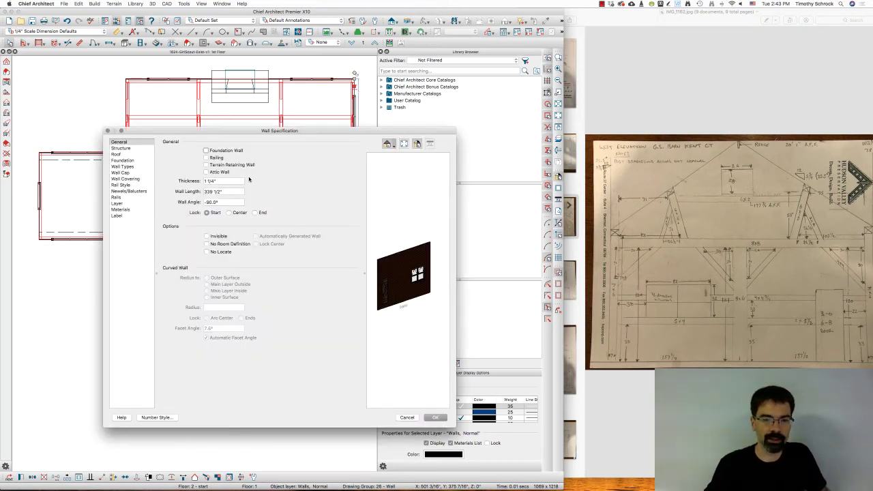
left_click(123, 167)
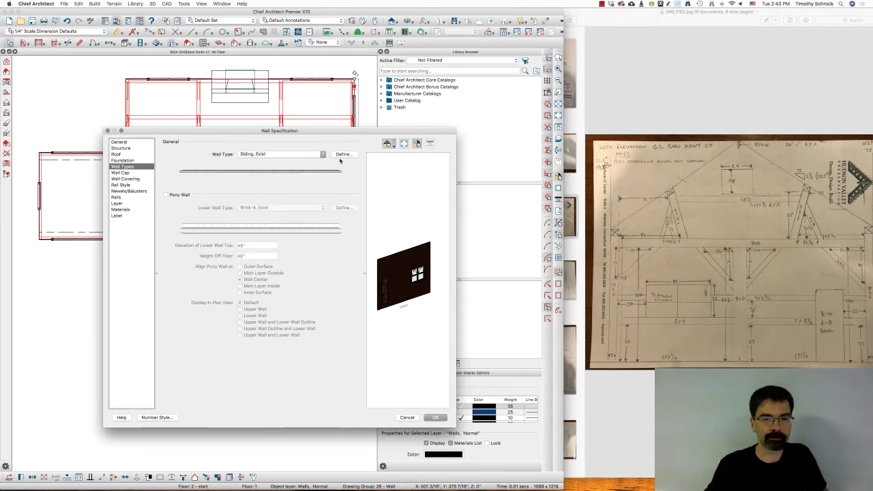
left_click(342, 154)
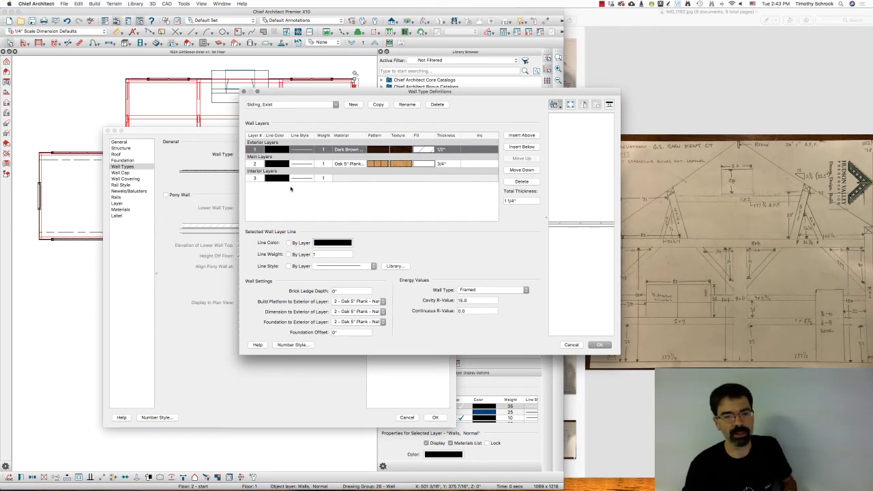
left_click(348, 178)
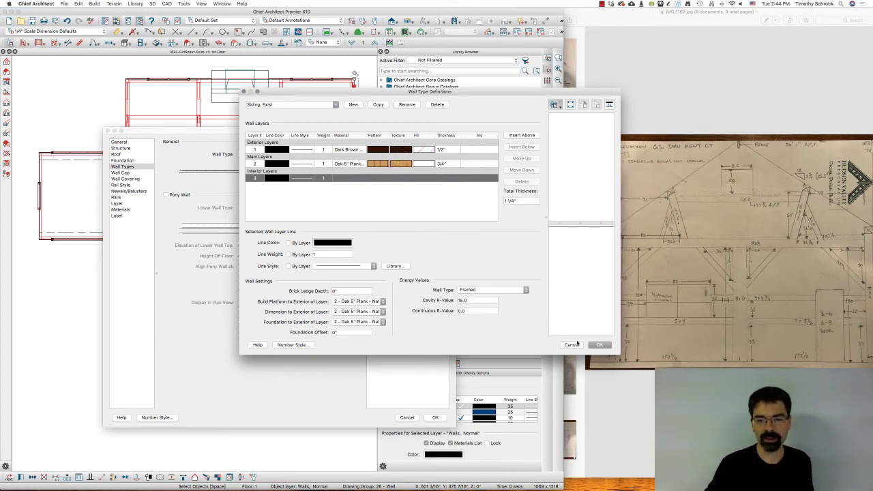
left_click(573, 344)
Step: Close the wall specification, then place a Full Camera inside the barn and look around the interior
left_click(435, 418)
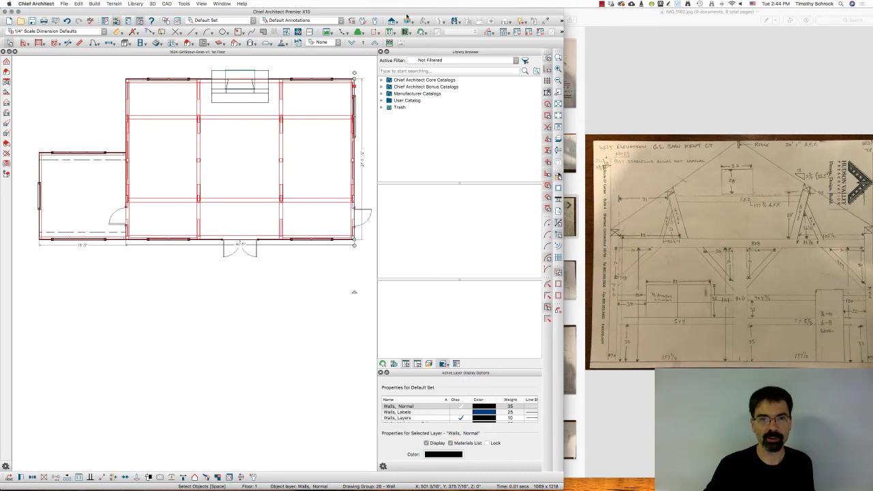
left_click(413, 22)
left_click(443, 30)
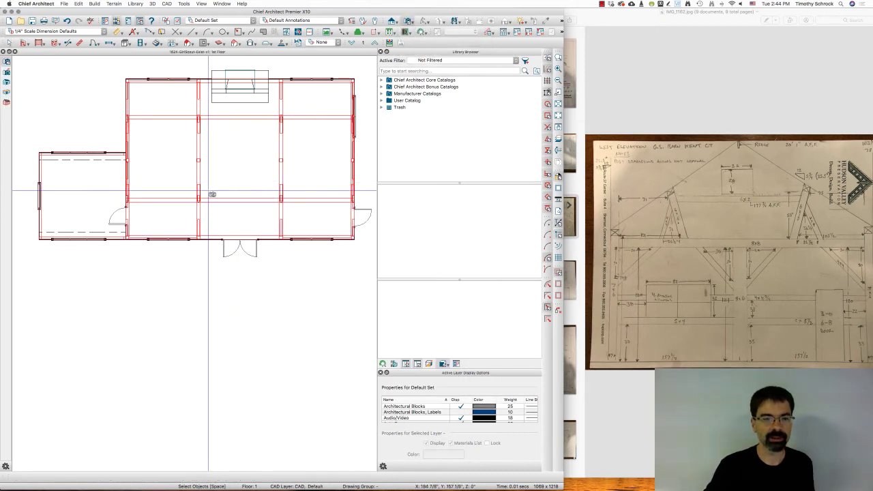
left_click(189, 198)
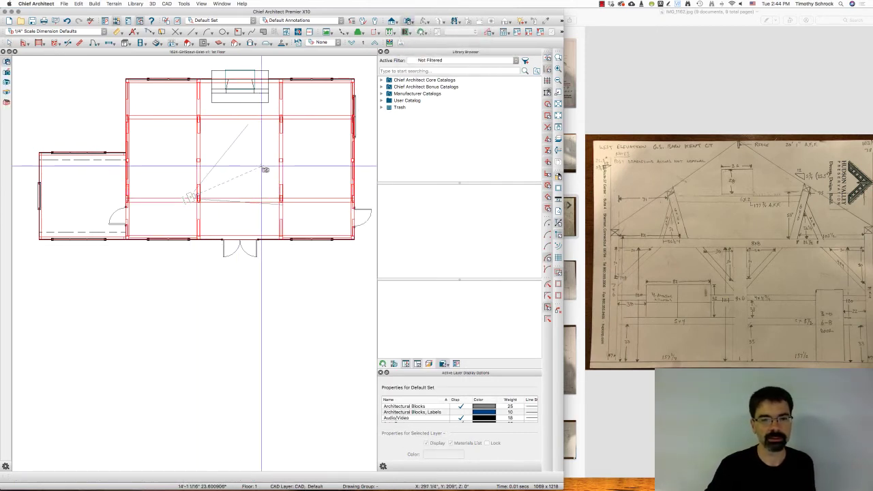
left_click(265, 169)
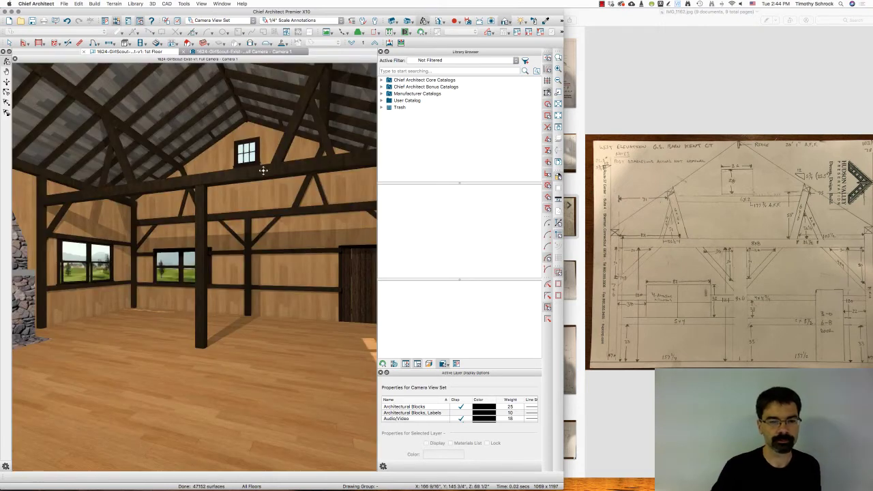
left_click_drag(263, 169, 279, 238)
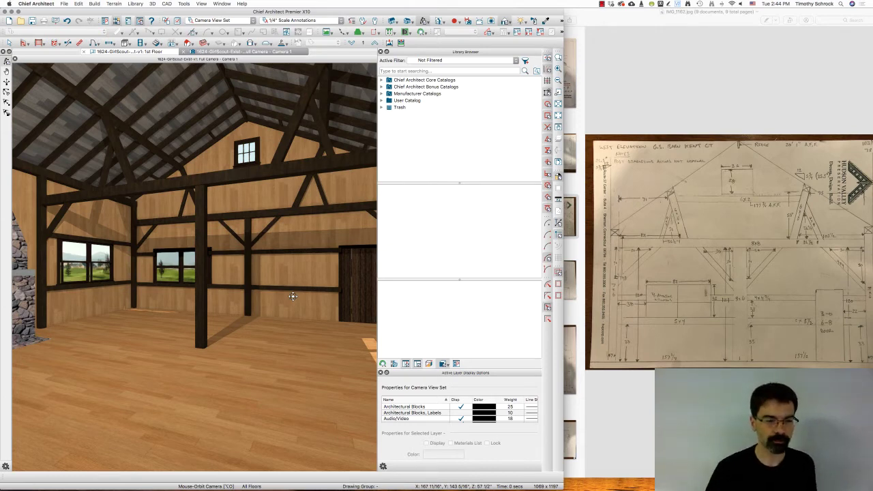
key("Down")
key("Down")
key("Down")
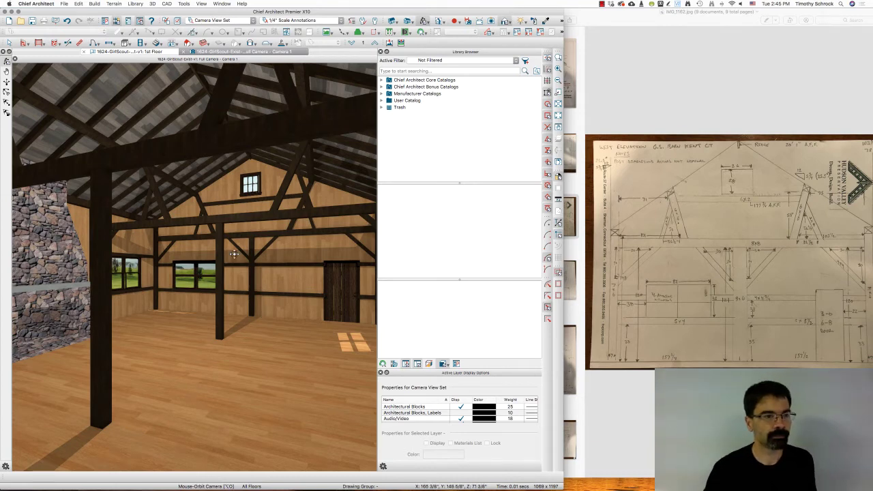
Step: Open a roof plane from the camera view, check its Structure settings, and accept them with OK
left_click_drag(229, 245, 222, 205)
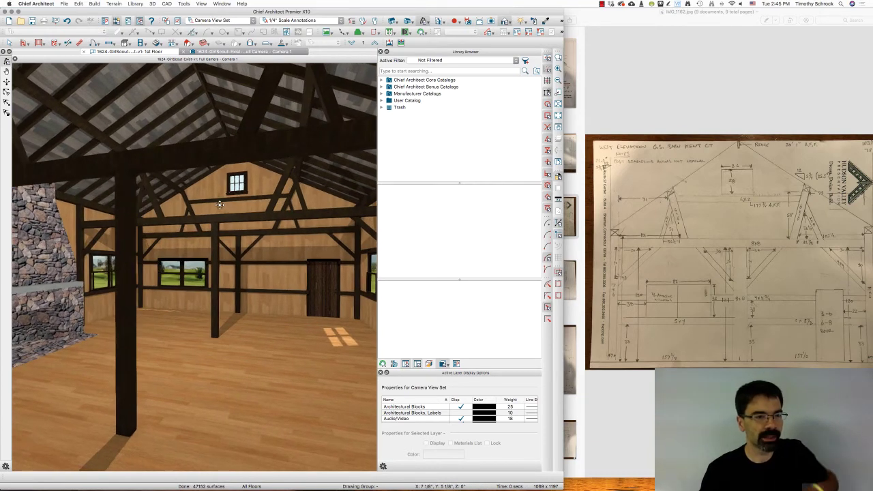
key("space")
left_click(146, 87)
double_click(146, 87)
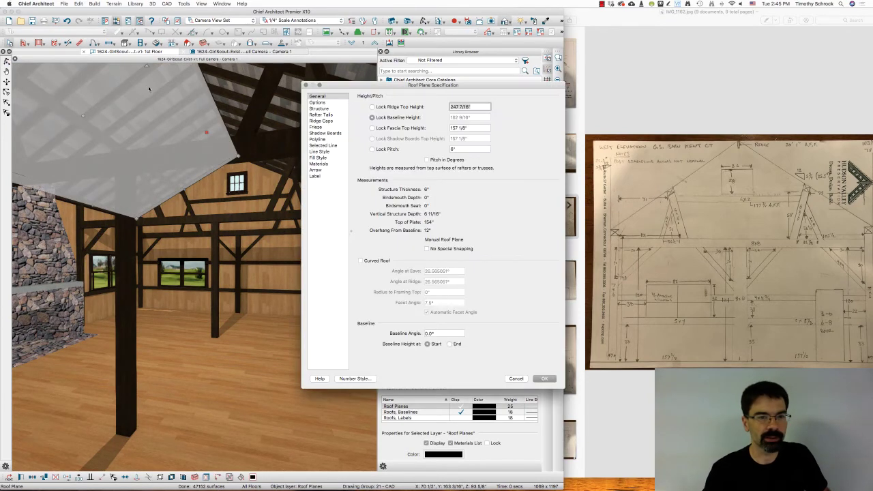
left_click(339, 110)
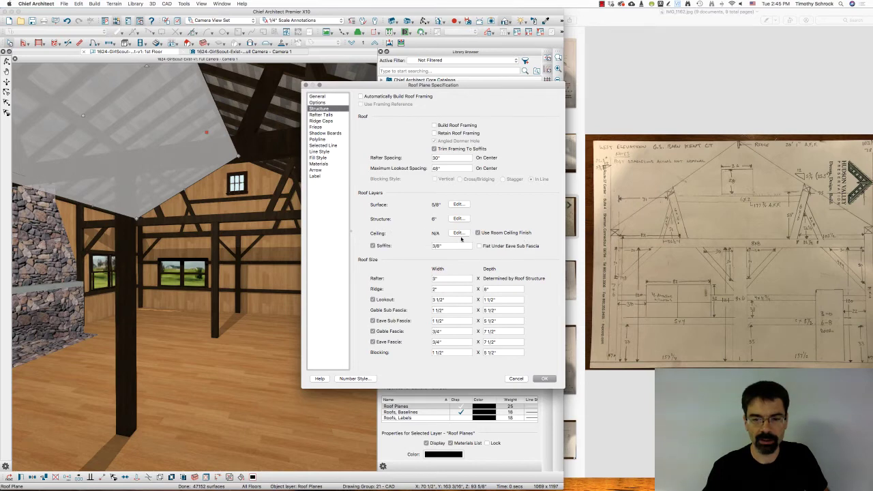
left_click(543, 378)
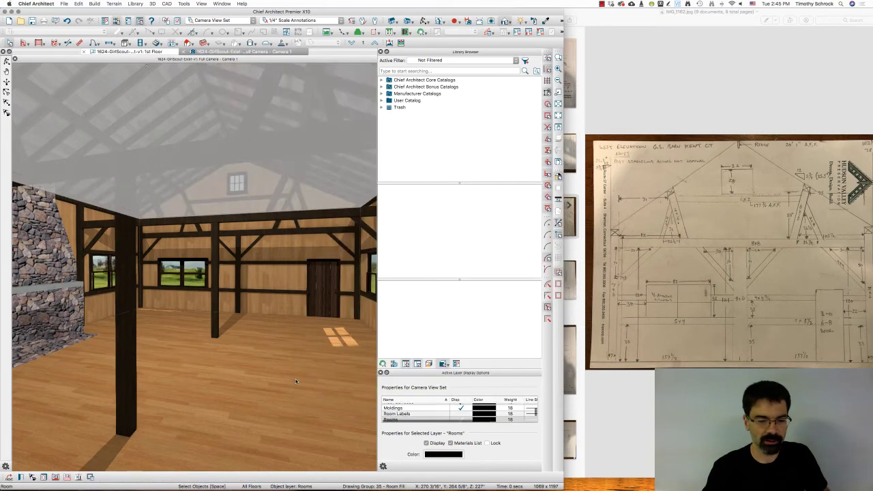
Step: Review the room's Ceiling Finish definition, cancel out unchanged, then select the back wall
double_click(252, 197)
left_click(194, 96)
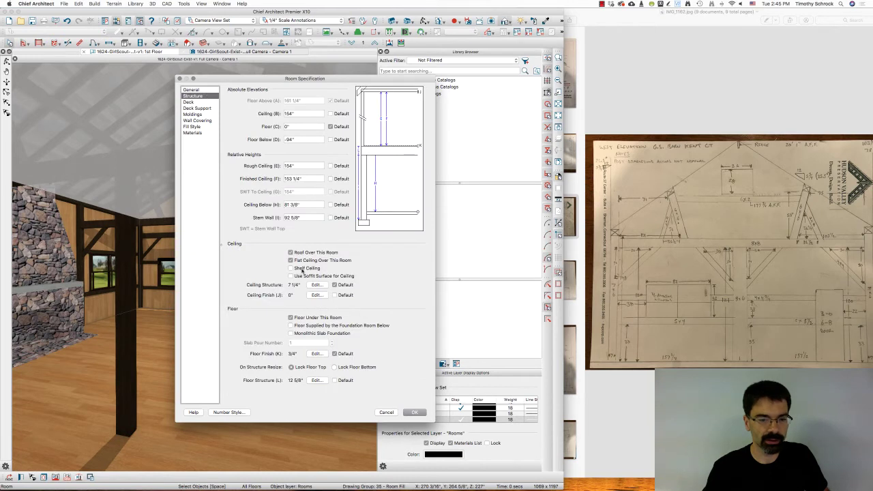
left_click(317, 296)
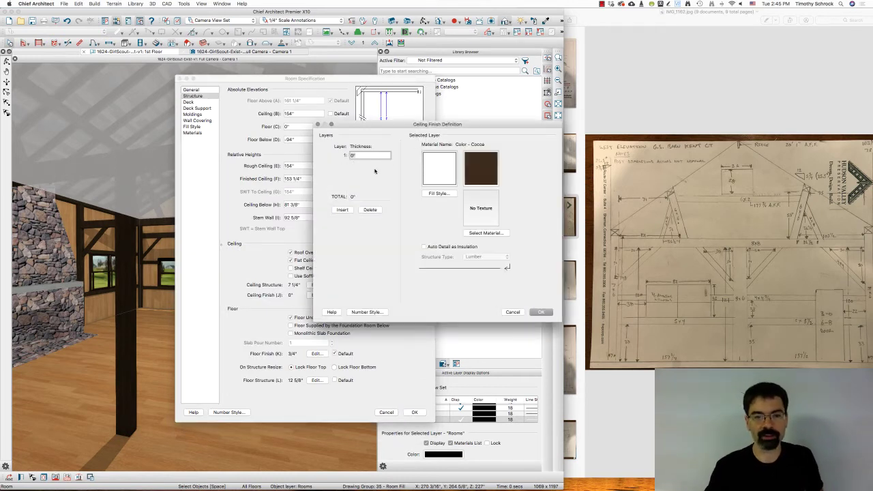
left_click(513, 312)
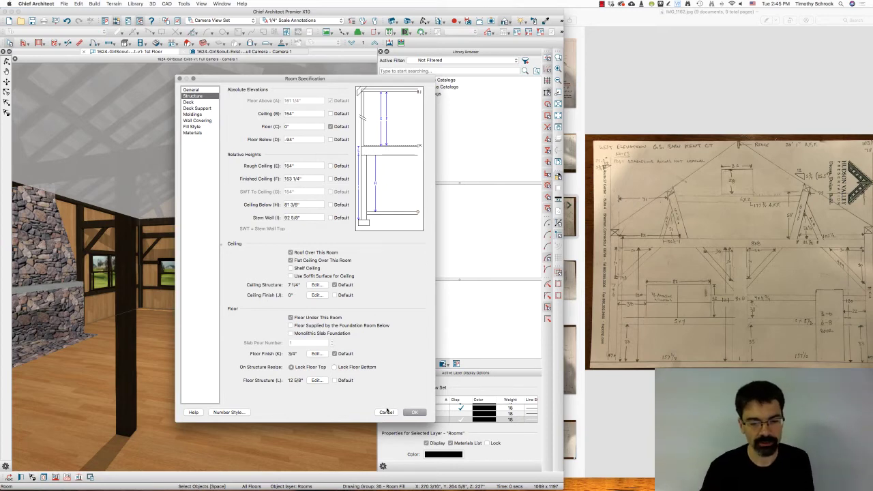
left_click(387, 412)
left_click(245, 288)
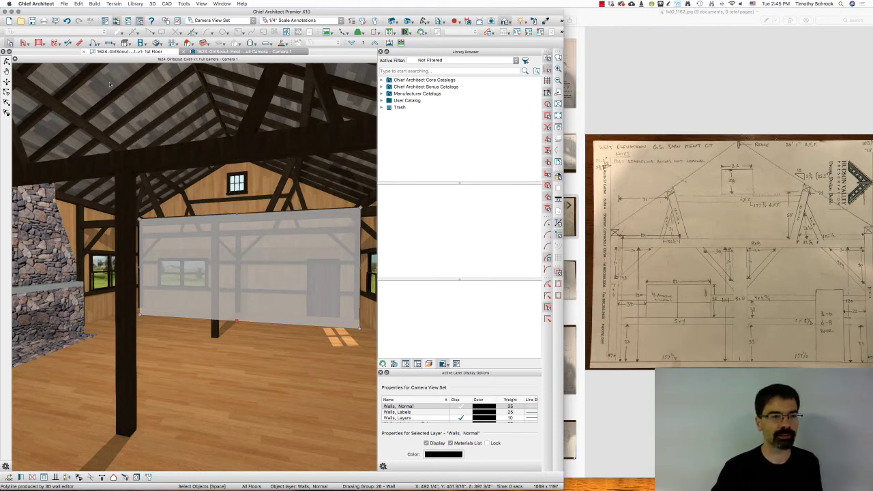
Step: Reopen the ceiling roof plane and review its Flush Eave, Roof Surface, Soffit, Fascia and Molding materials
key("Escape")
double_click(101, 90)
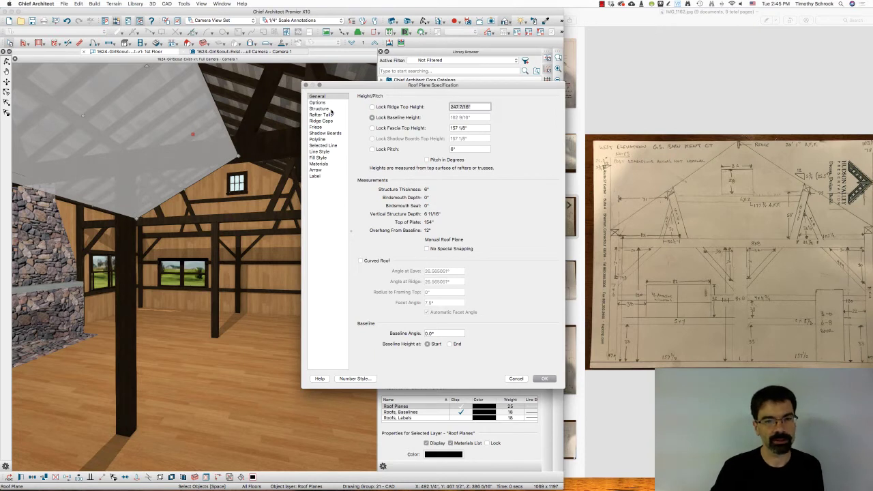
left_click(330, 165)
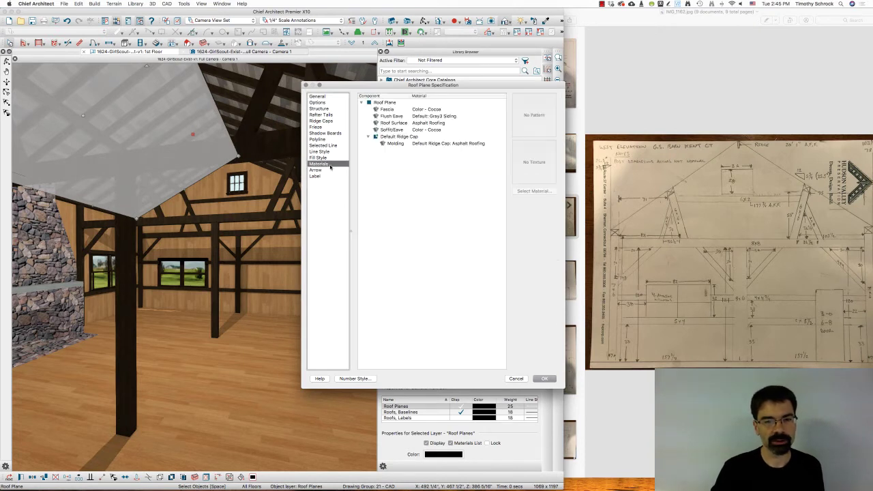
left_click(392, 116)
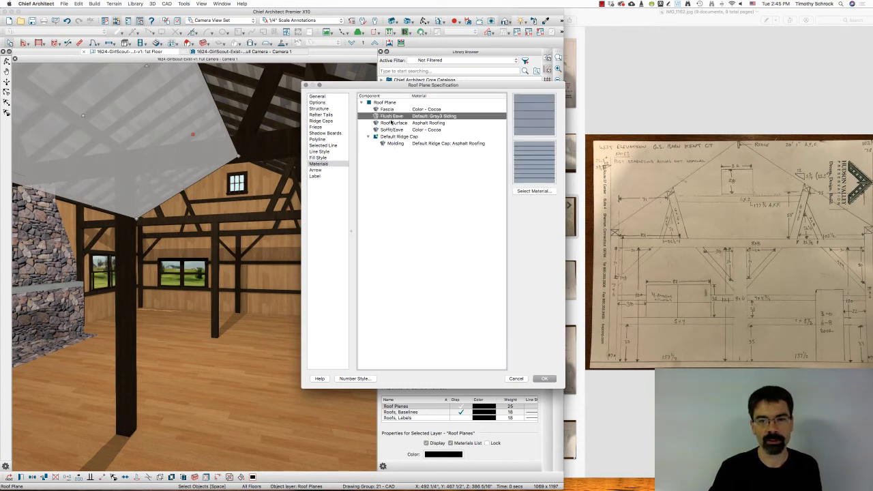
left_click(393, 123)
left_click(393, 129)
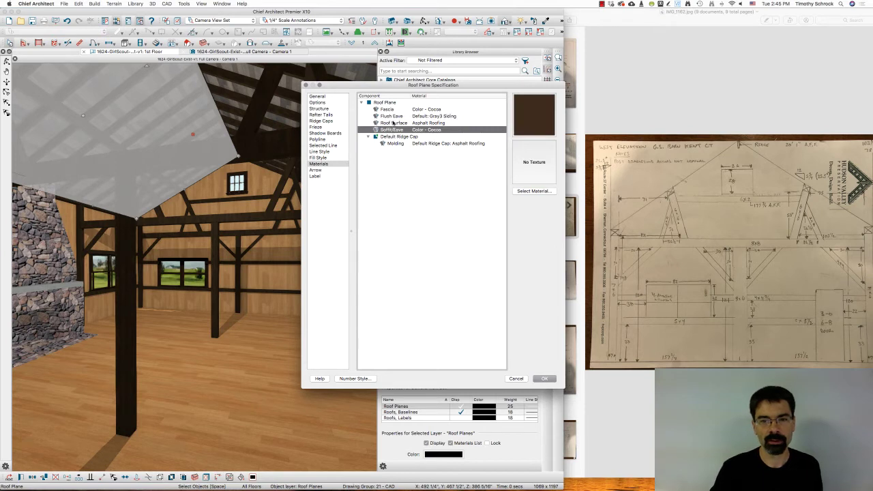
left_click(395, 110)
left_click(400, 144)
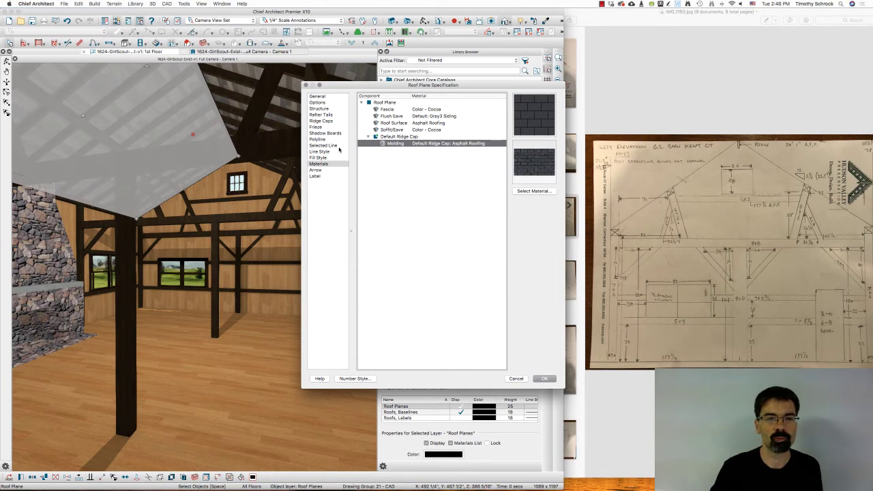
left_click(332, 110)
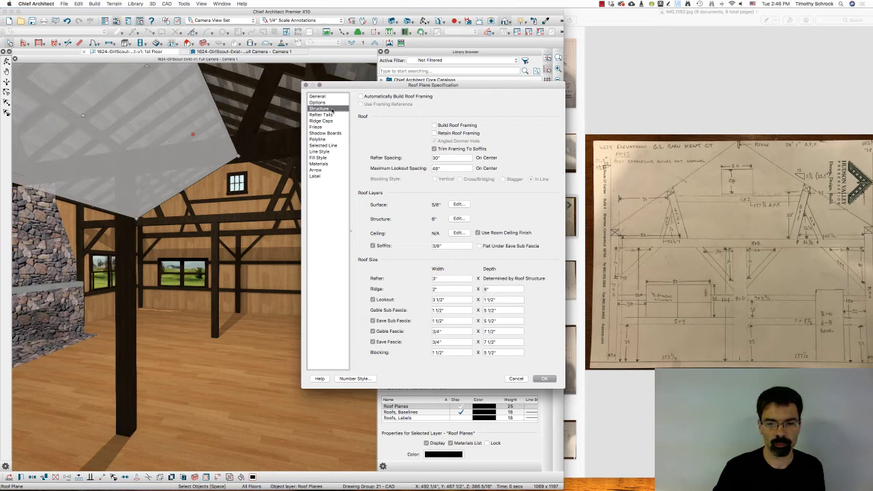
Step: Verify the asphalt roofing over Oak 5" Plank - Weathered decking layers, then accept the roof plane settings
left_click(458, 204)
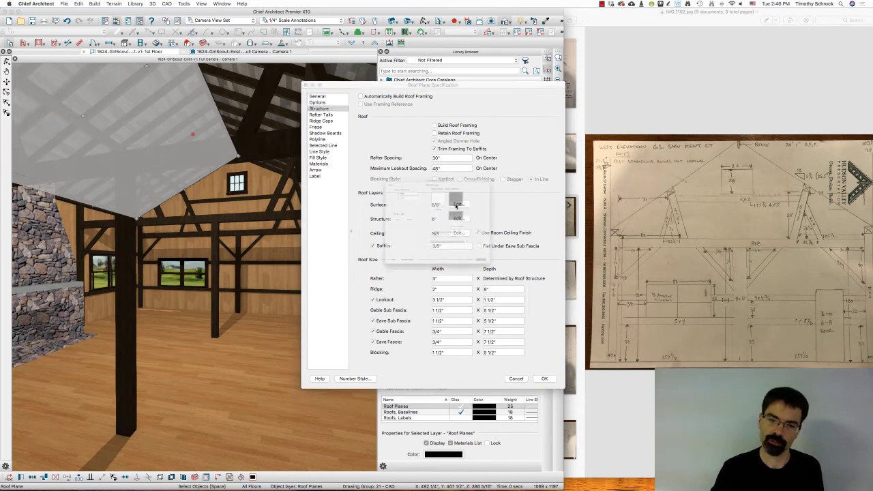
left_click(370, 165)
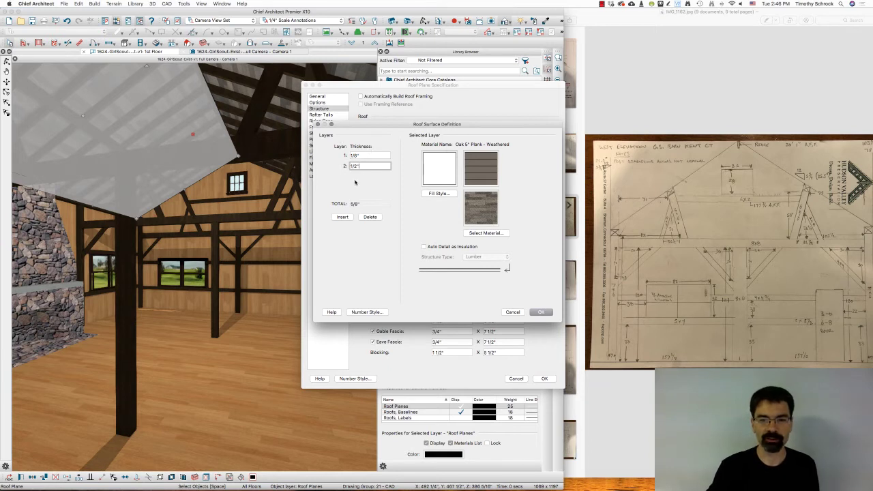
left_click(371, 155)
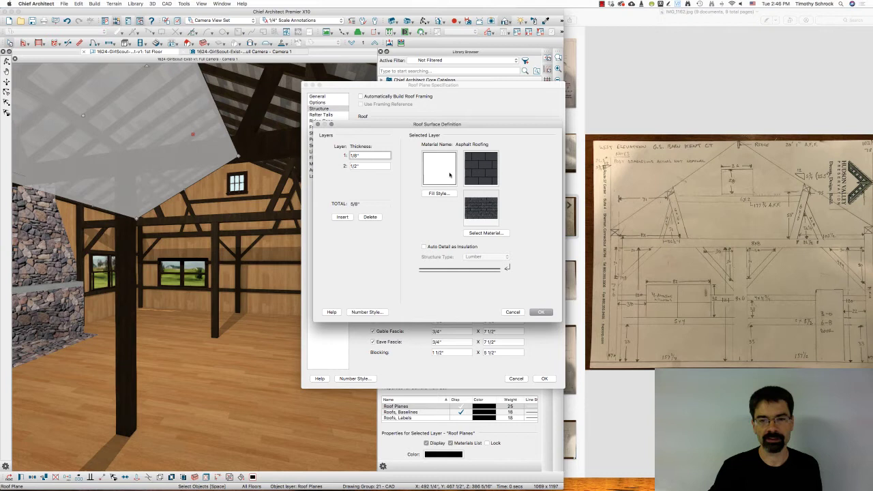
left_click(375, 167)
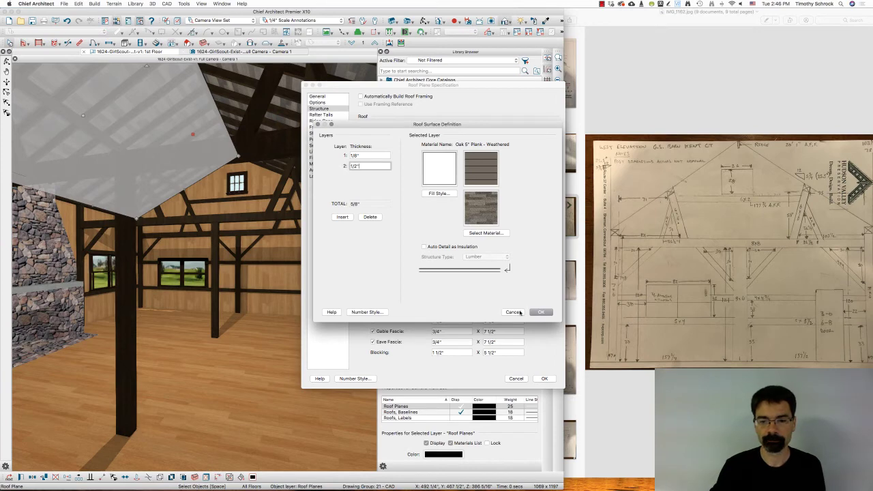
left_click(518, 313)
left_click(545, 378)
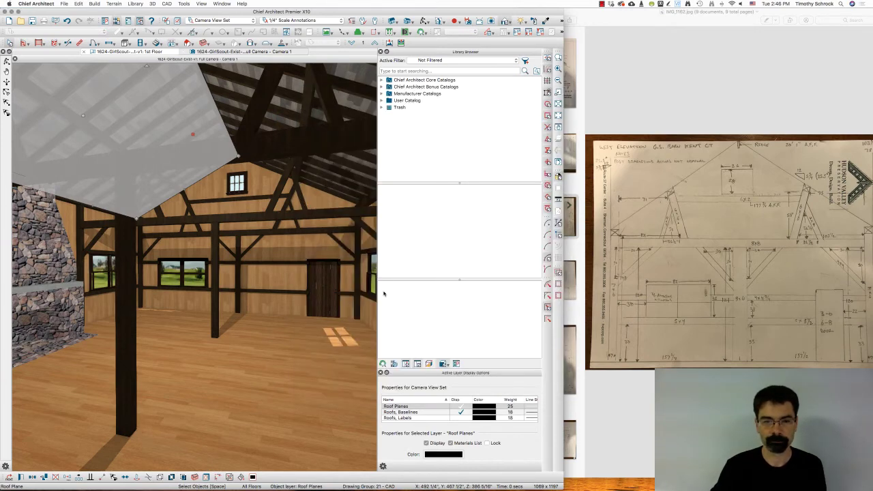
Step: Deselect the roof plane and look over Layer Display Options without making changes
key("Escape")
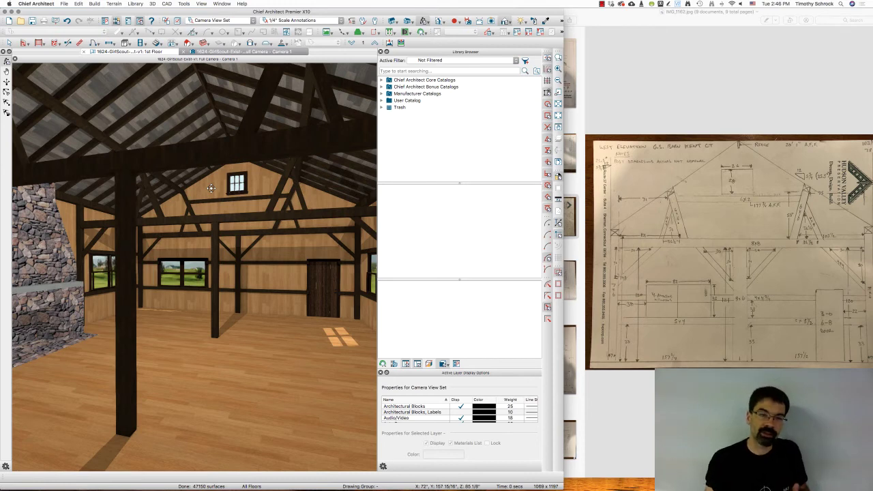
key("super+l")
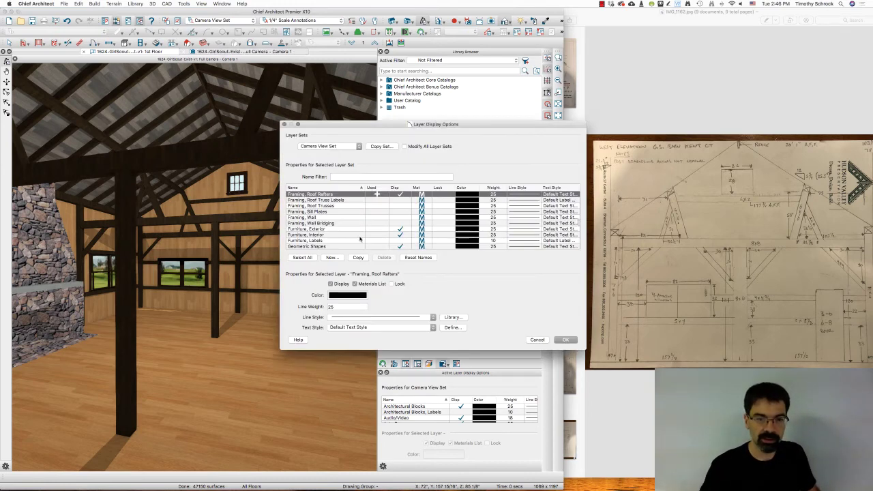
left_click(537, 340)
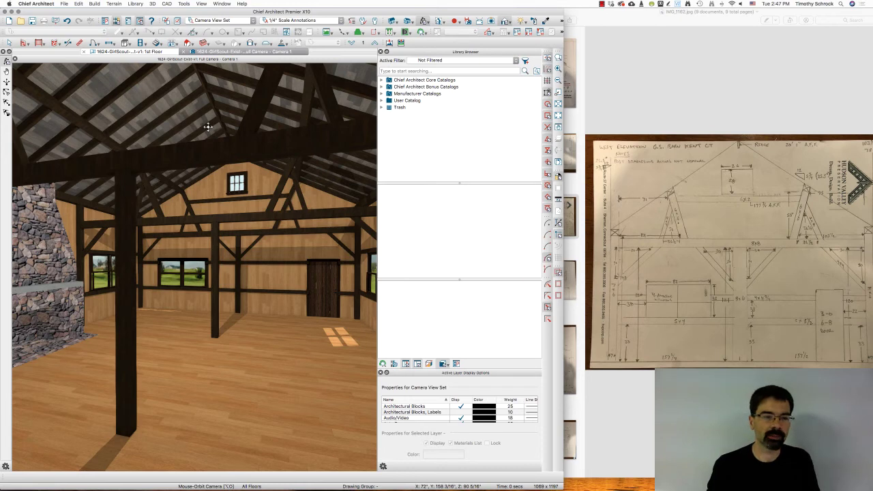
Step: Uncheck Flat Ceiling Over This Room to give the barn room an open vaulted ceiling
key("space")
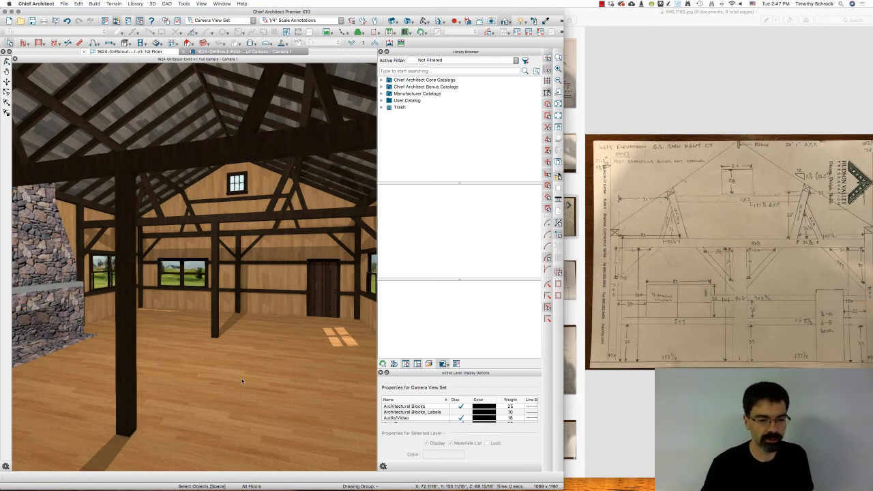
double_click(249, 374)
left_click(204, 98)
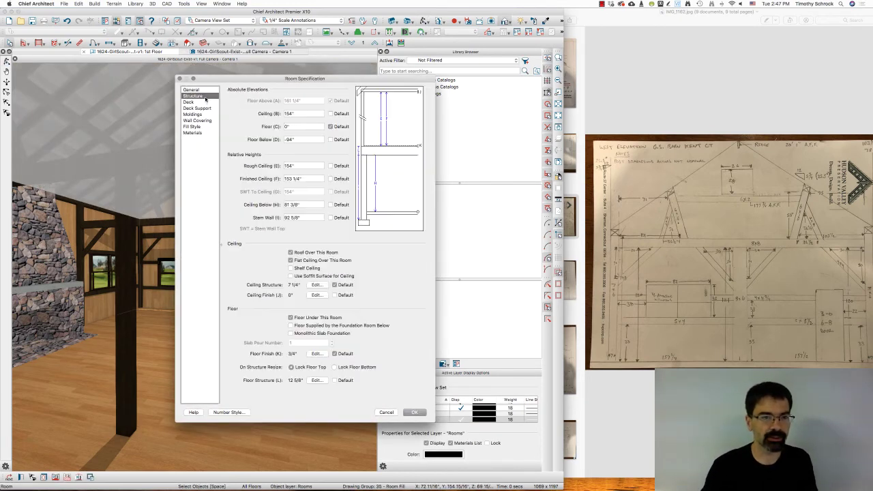
left_click(291, 260)
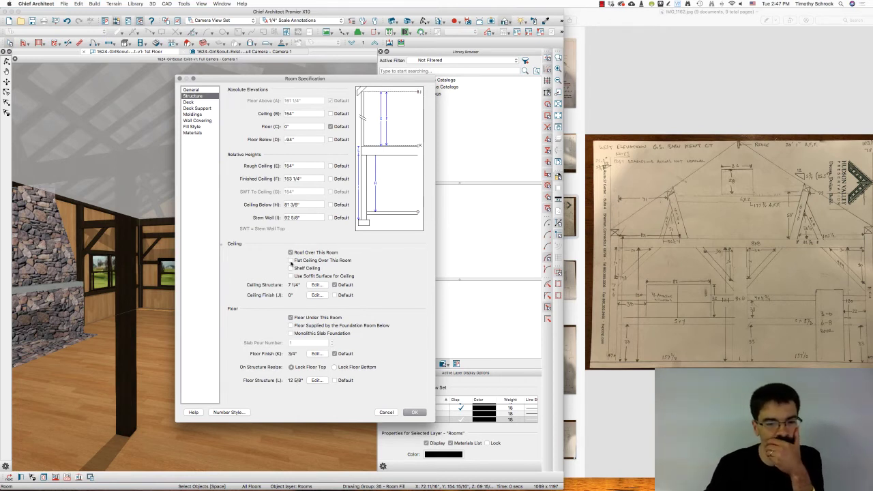
left_click(208, 102)
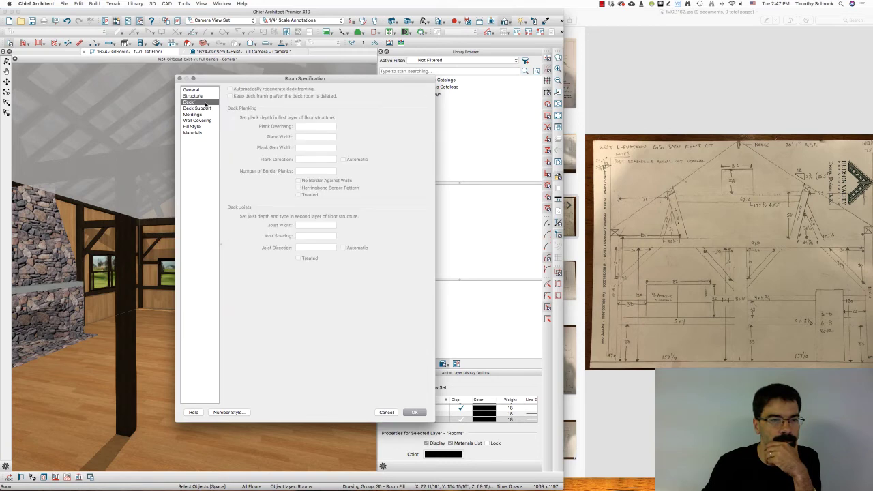
left_click(206, 97)
left_click(414, 412)
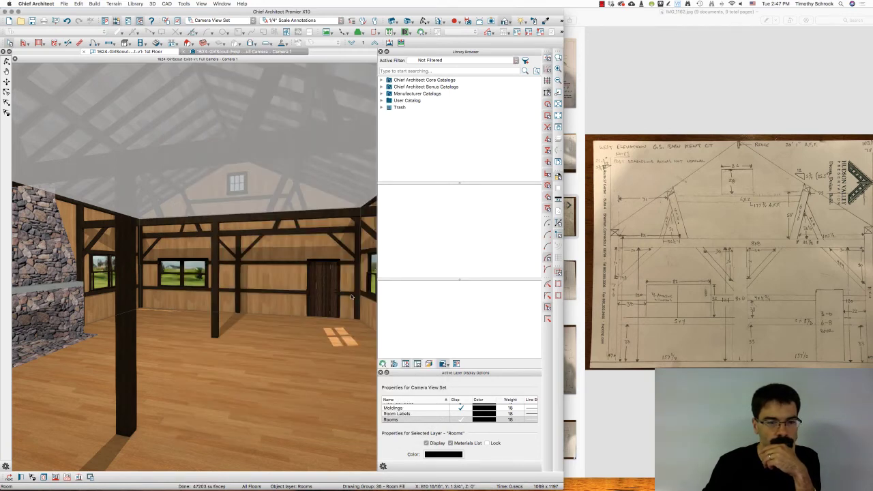
key("Escape")
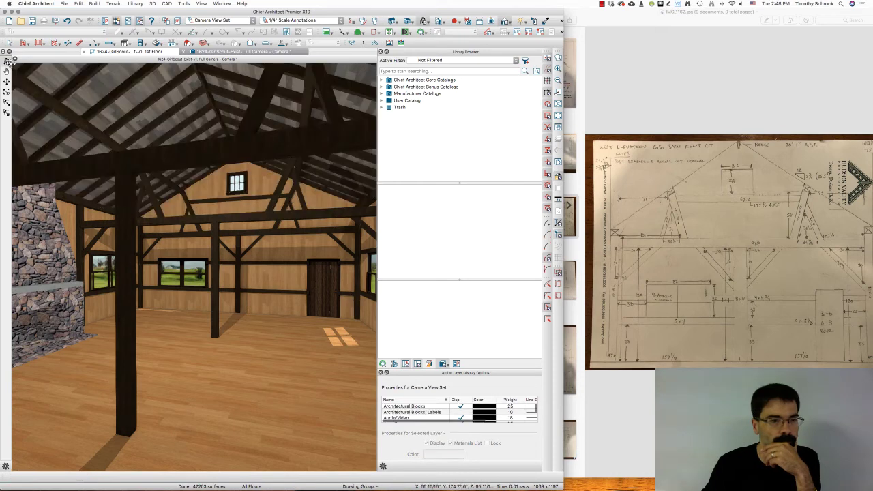
Step: Turn Flat Ceiling Over This Room back on from the room's Structure panel
left_click_drag(277, 244, 299, 249)
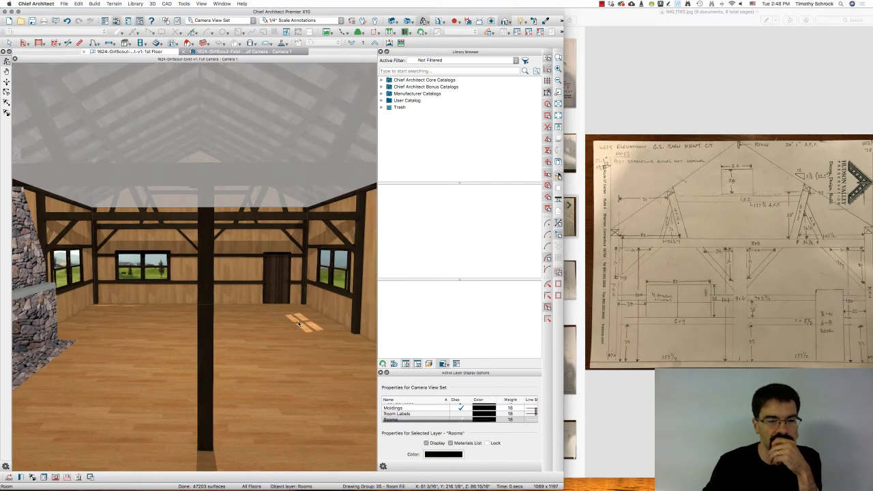
left_click(299, 324)
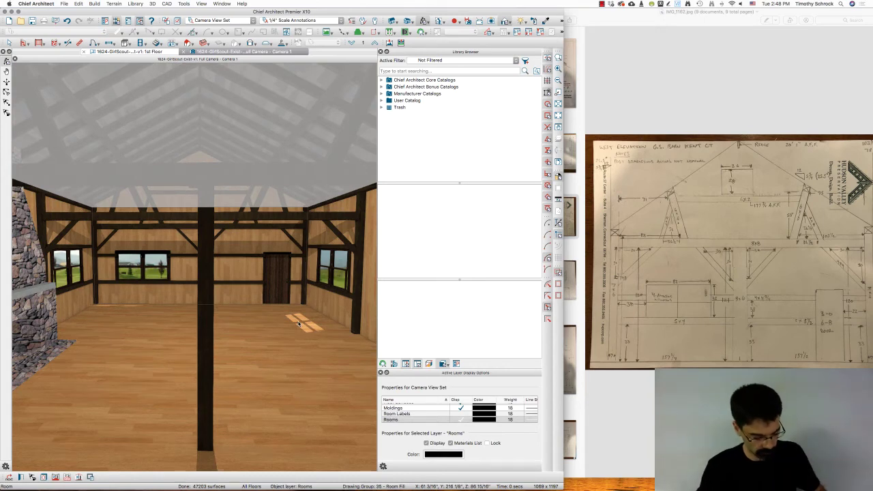
double_click(298, 324)
left_click(204, 96)
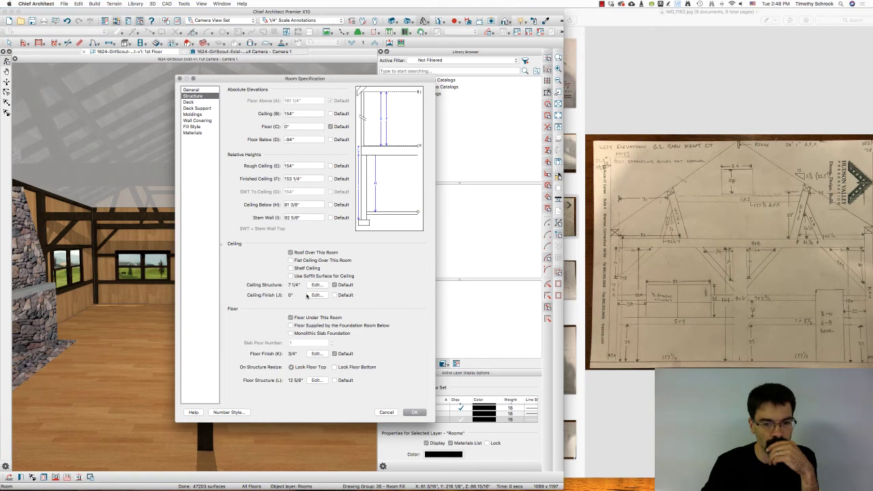
left_click(303, 262)
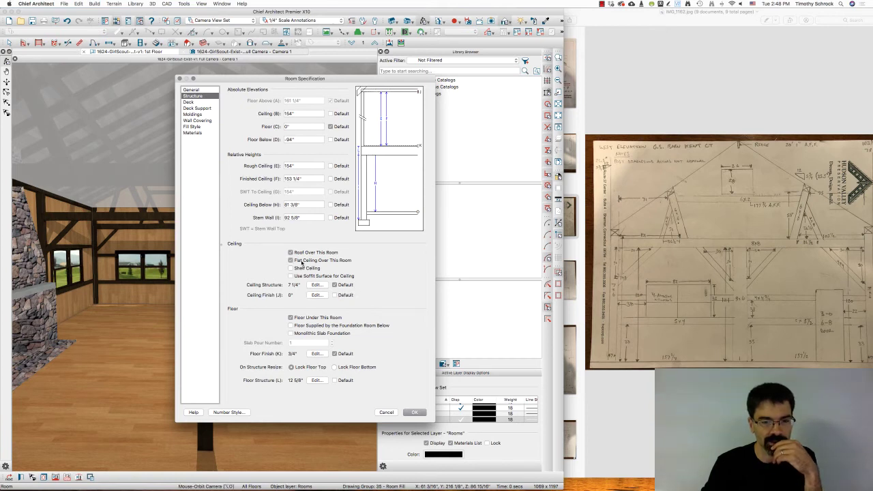
left_click(414, 412)
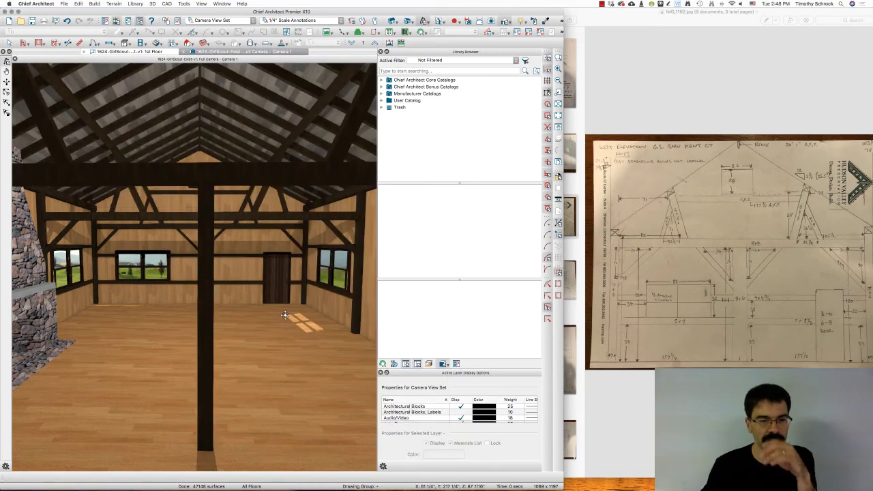
Step: Facing the gable end, uncheck Flat Ceiling Over This Room, apply, and deselect the room
left_click_drag(286, 315, 277, 319)
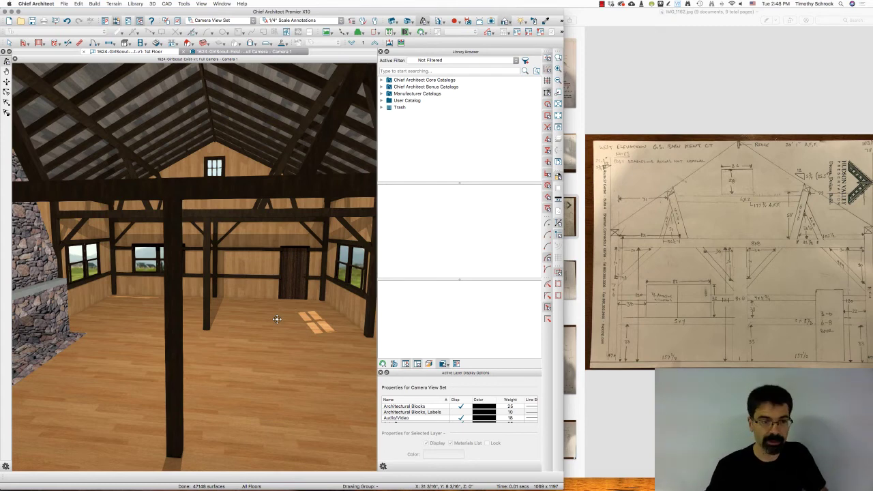
double_click(277, 319)
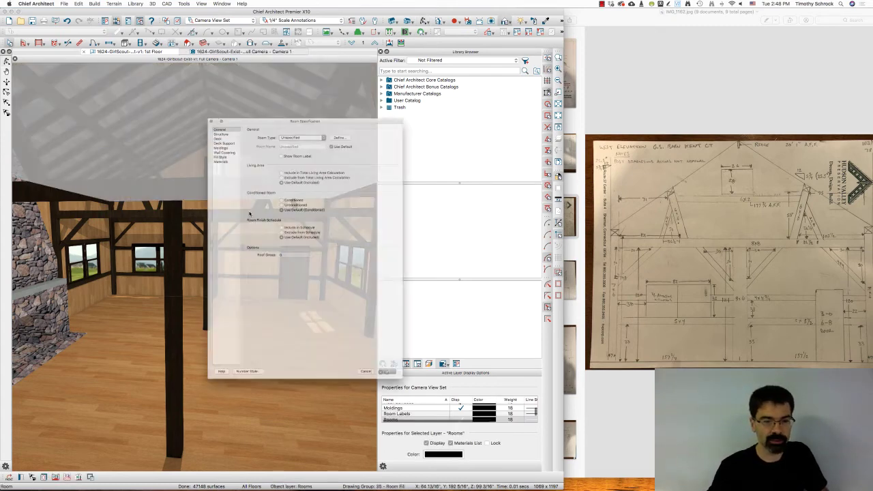
left_click(198, 96)
left_click(309, 260)
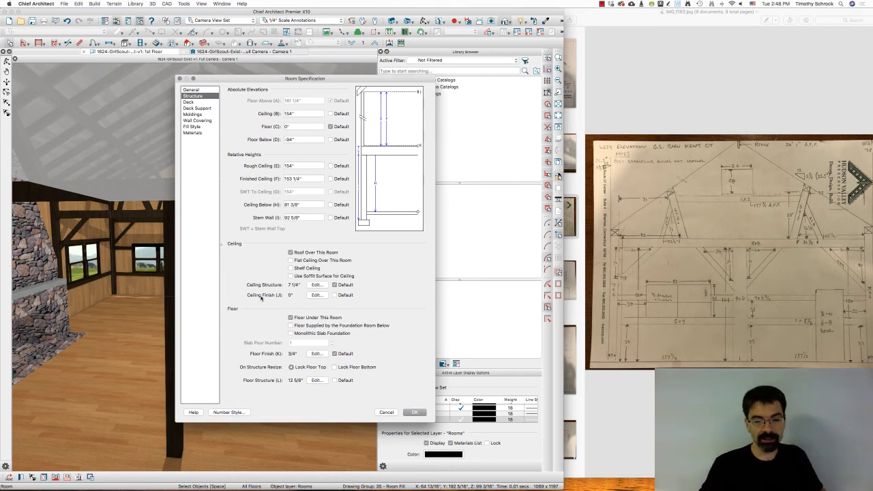
left_click(414, 412)
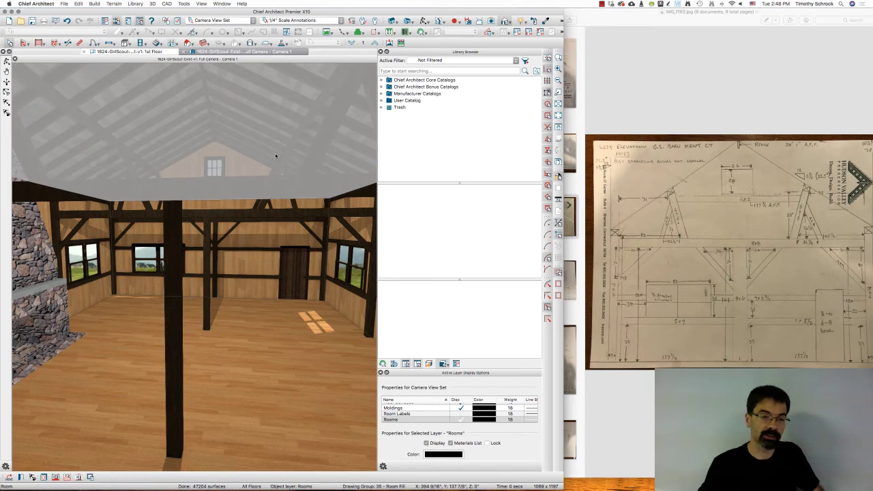
key("Escape")
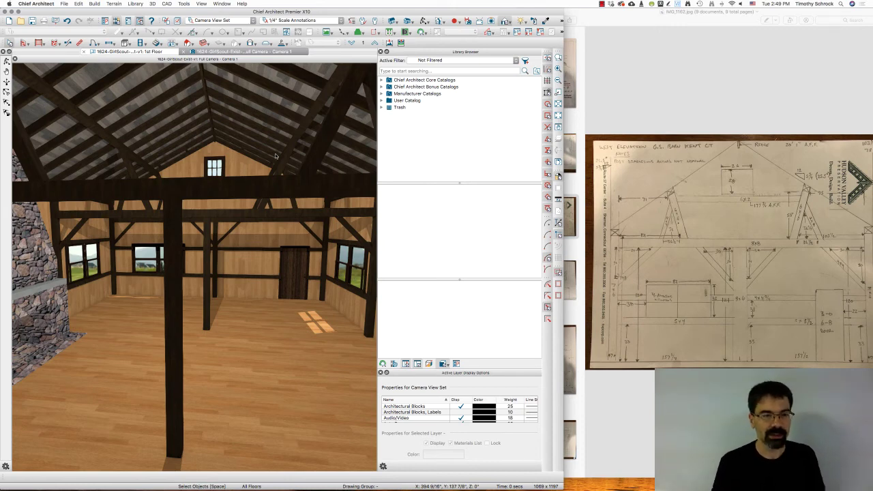
Step: On the 1st Floor plan, display the Cameras layer and select the right-side camera
left_click(172, 52)
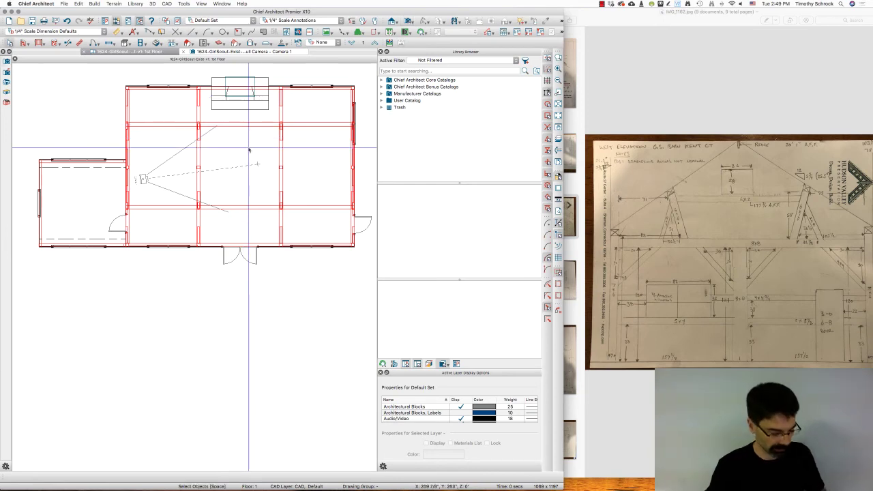
key("super+l")
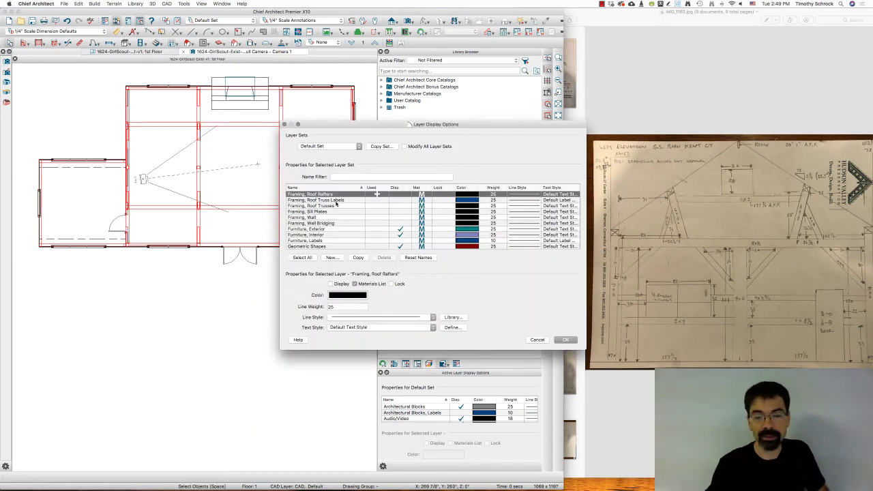
type("cam")
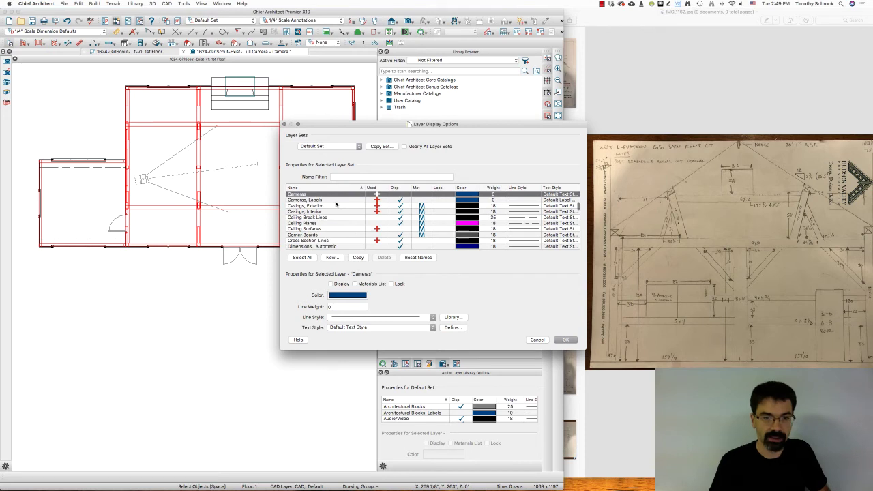
left_click(403, 195)
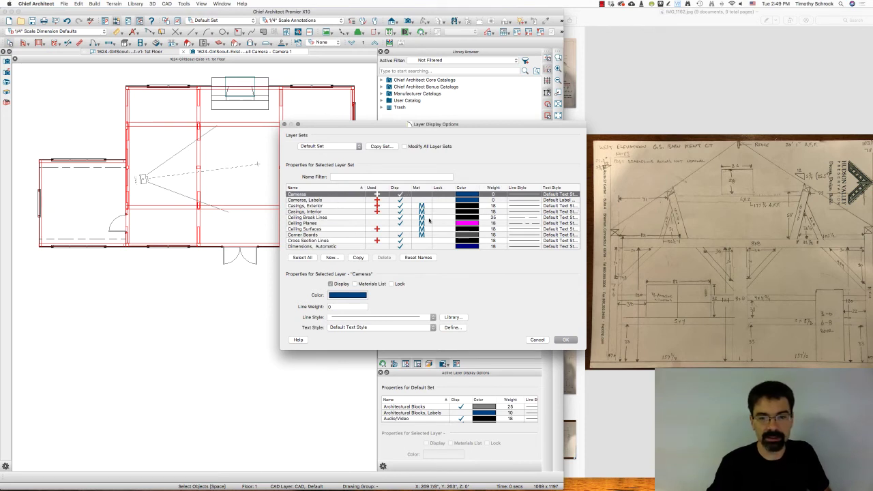
left_click(564, 340)
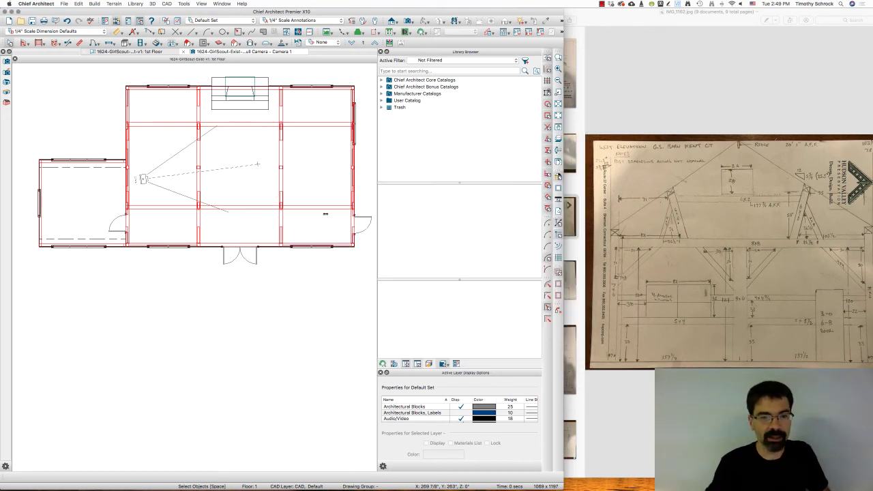
left_click(316, 162)
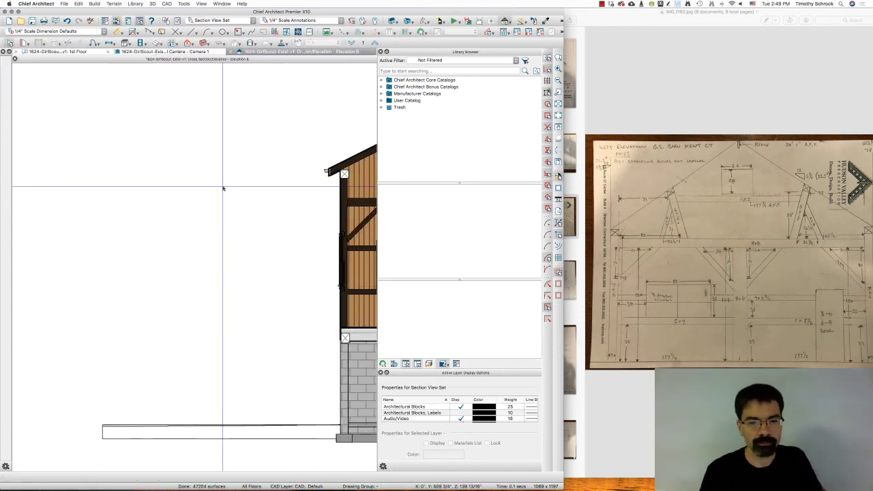
Step: In the gable elevation, select the horizontal tie beam, attic gable wall and diagonal brace
scroll(225, 189, "down", 2)
scroll(198, 194, "down", 1)
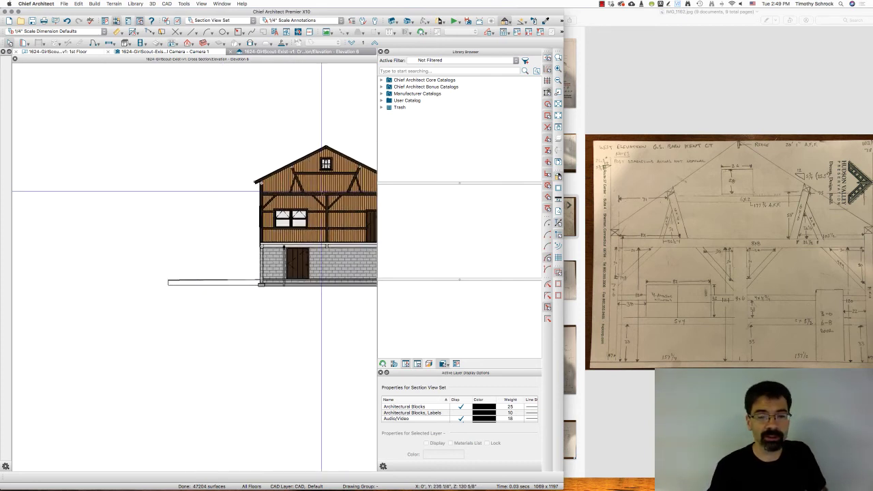
scroll(371, 188, "up", 2)
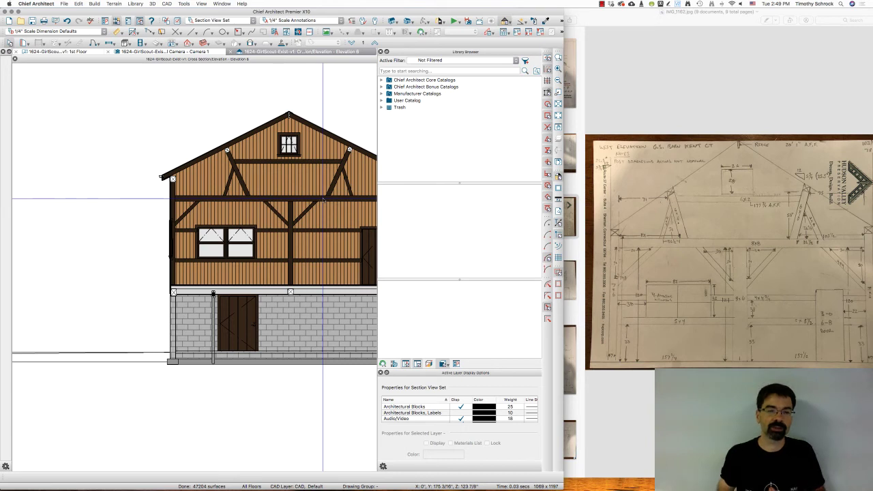
key("space")
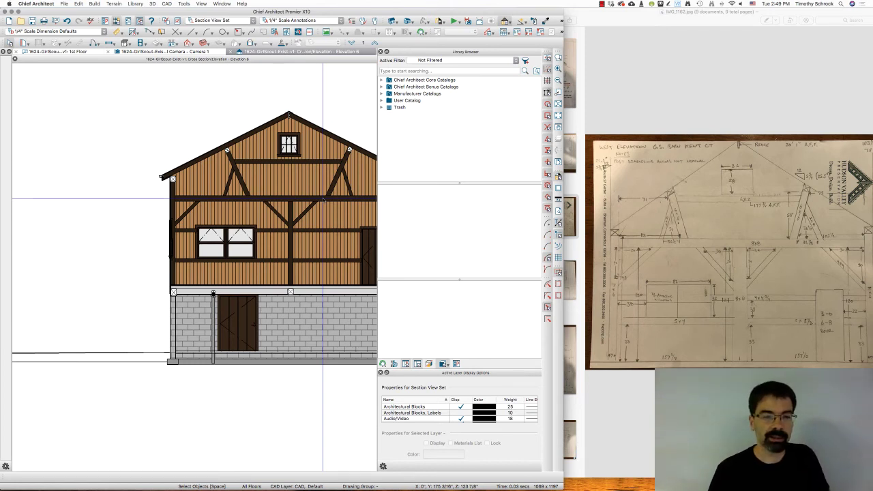
left_click(323, 199)
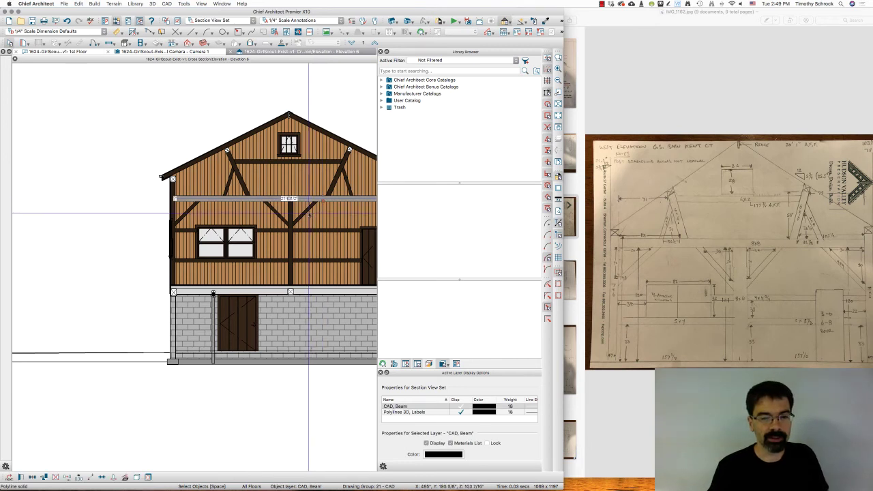
left_click(239, 173)
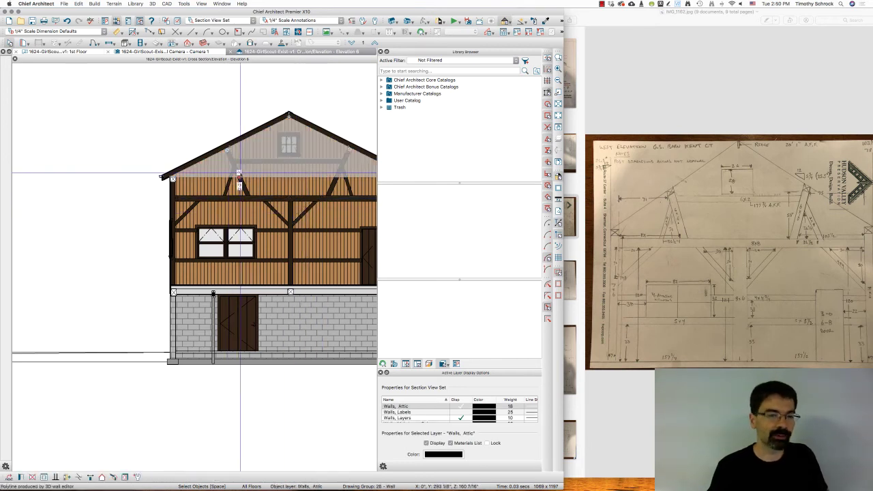
left_click(243, 187)
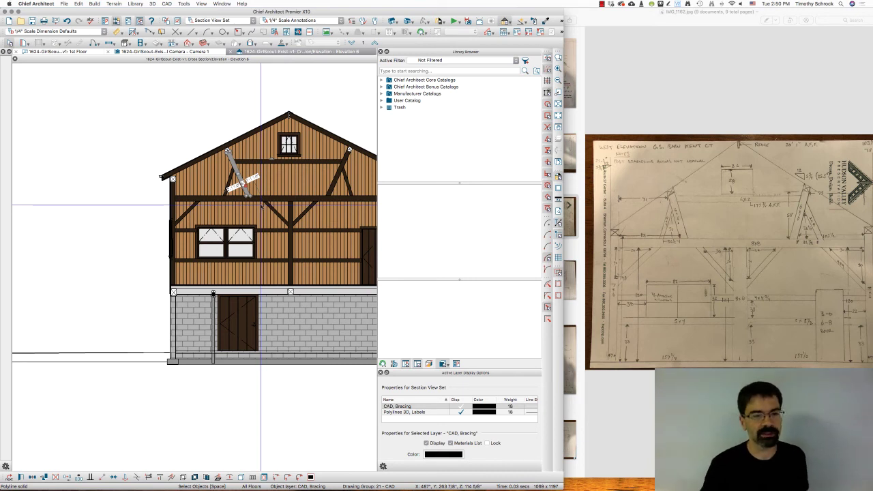
left_click(307, 199)
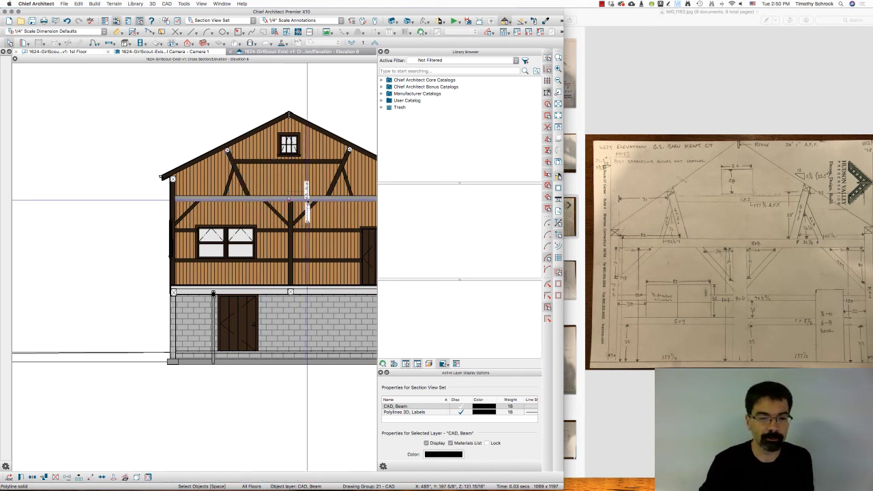
Step: Drag the right eave line's end up to the diagonal brace point
scroll(335, 212, "down", 2)
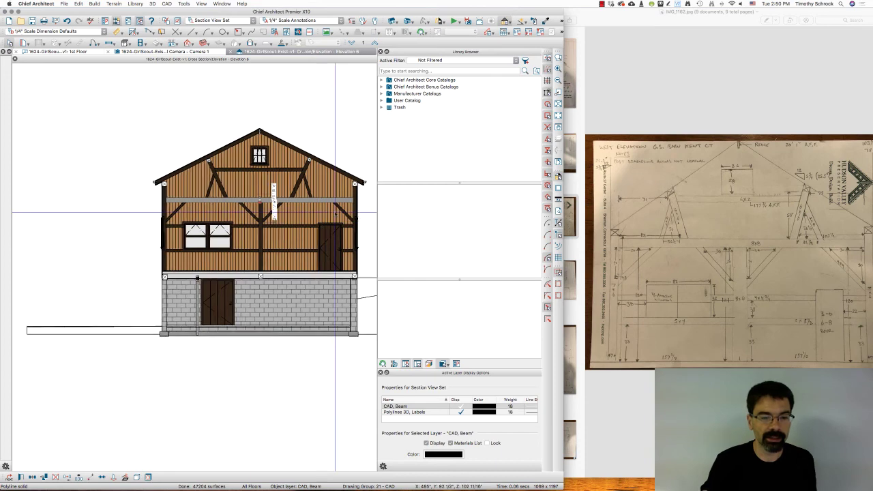
scroll(335, 213, "up", 2)
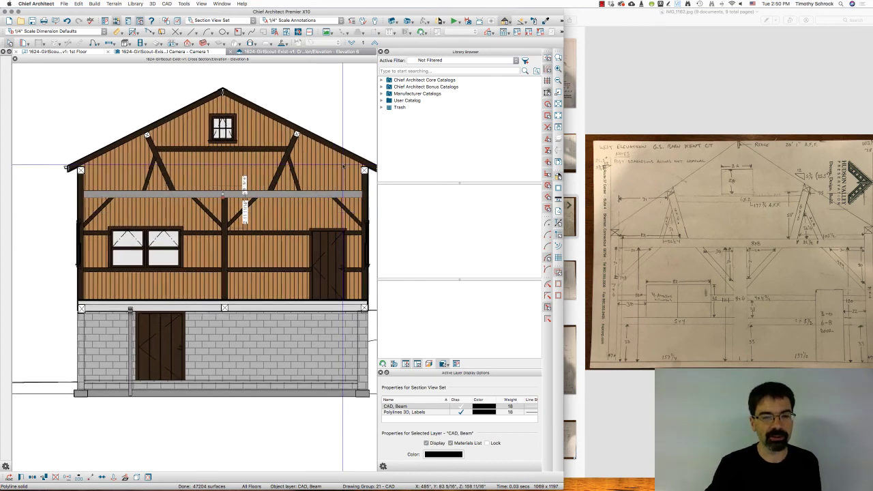
scroll(368, 167, "up", 1)
left_click(366, 170)
left_click_drag(366, 171, 289, 130)
scroll(294, 132, "up", 2)
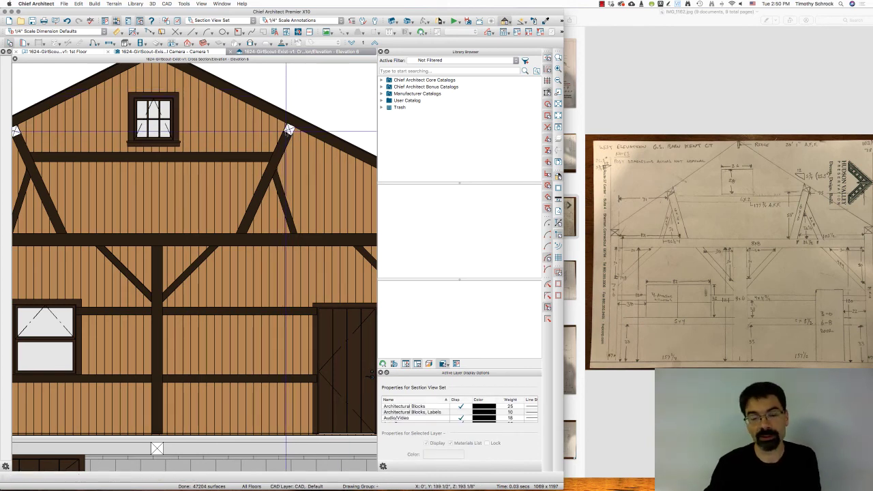
scroll(288, 131, "down", 1)
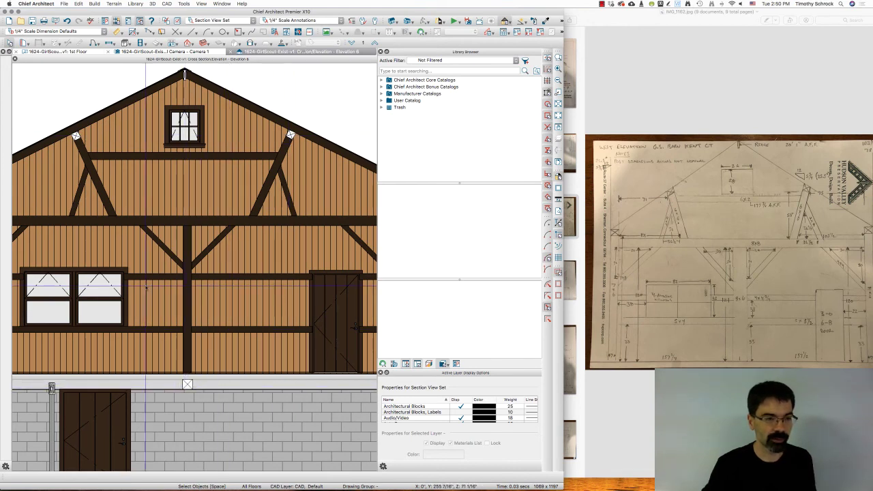
scroll(176, 163, "down", 1)
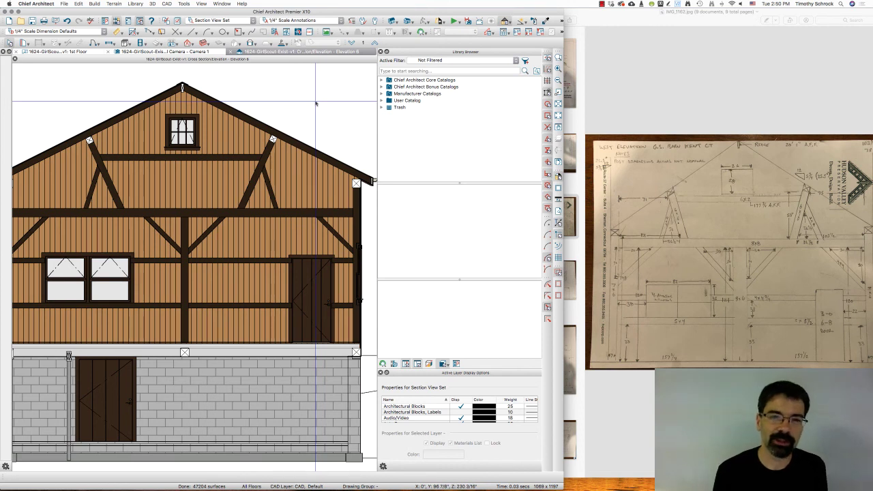
key("space")
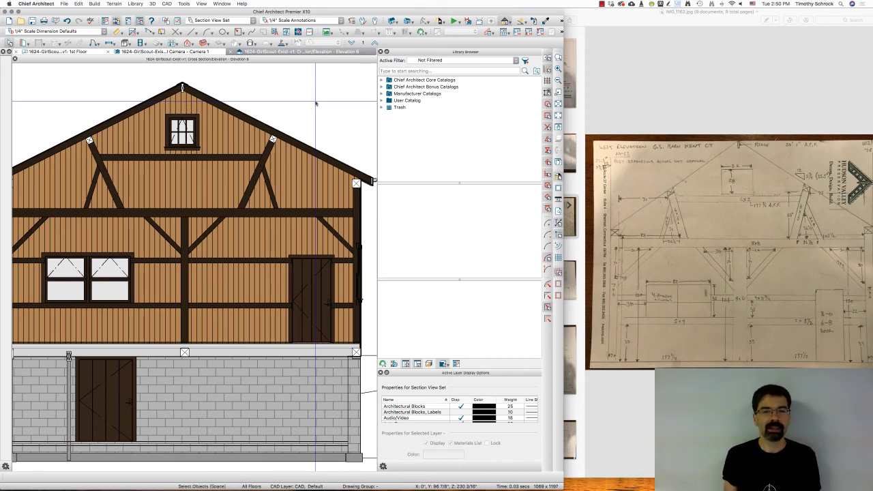